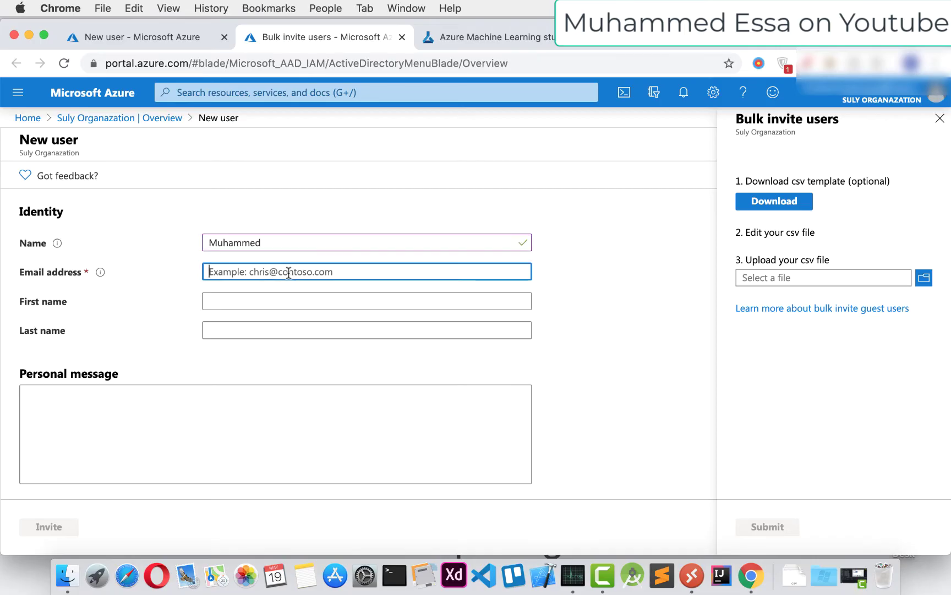
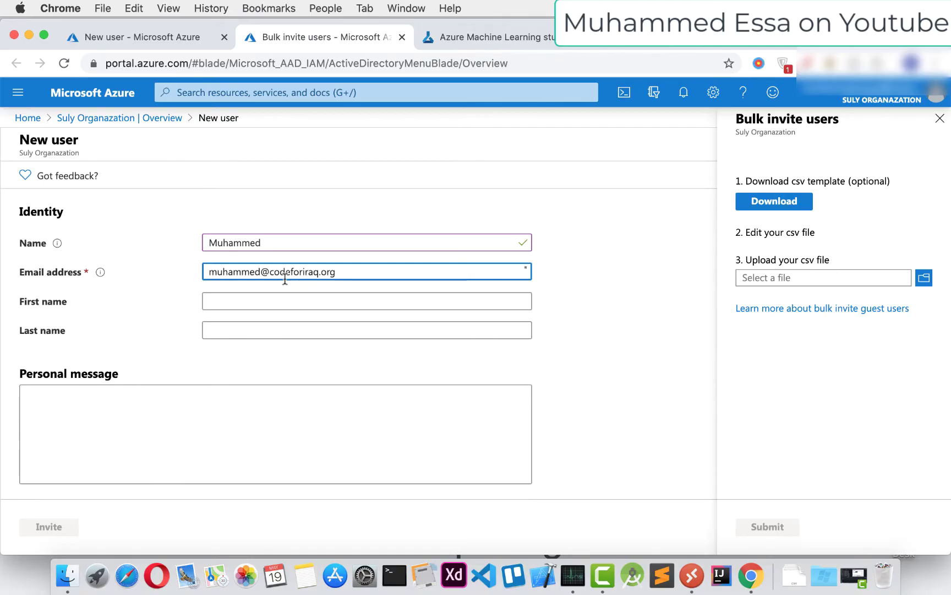
Enter the guest's e-mail address, first name and last name in the invite form
left_click(223, 301)
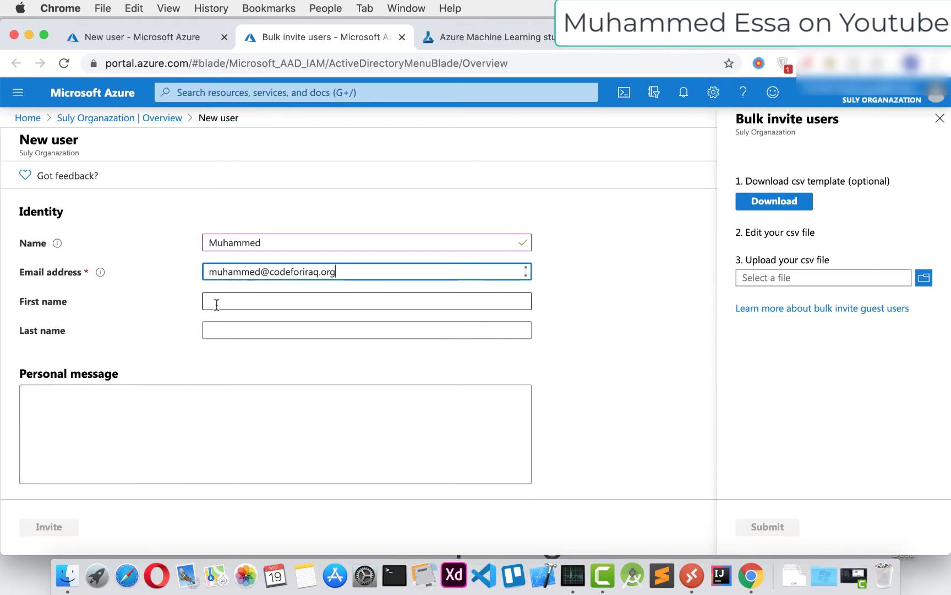
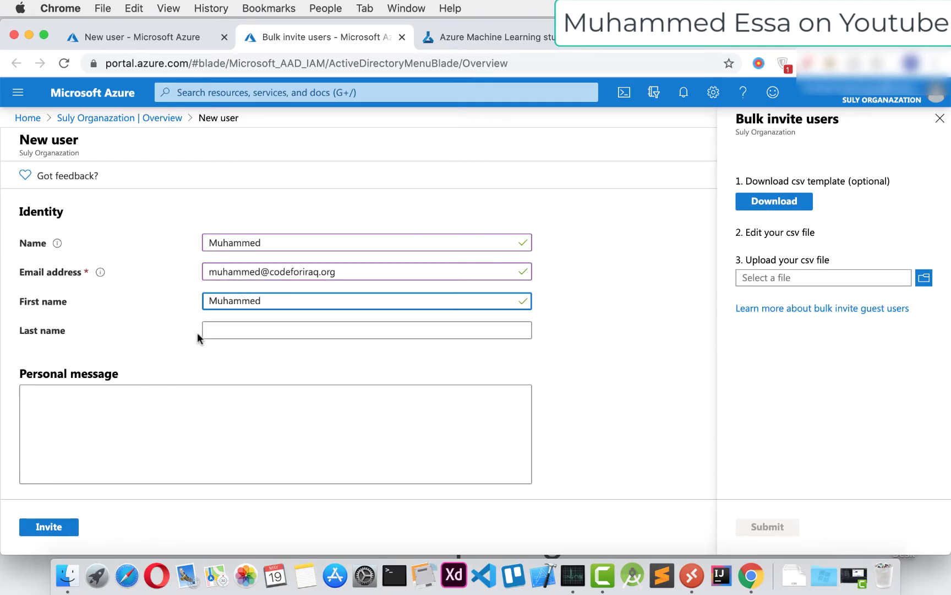
left_click(203, 329)
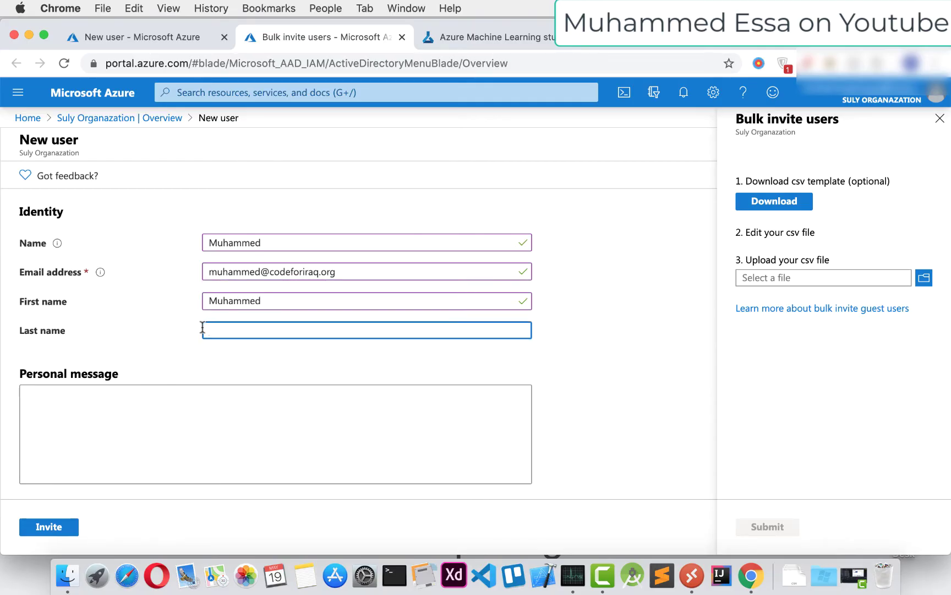
Write the personal invitation message 'fsfsdfsfsdfssd' and return to the top of the form
scroll(191, 330, "down", 3)
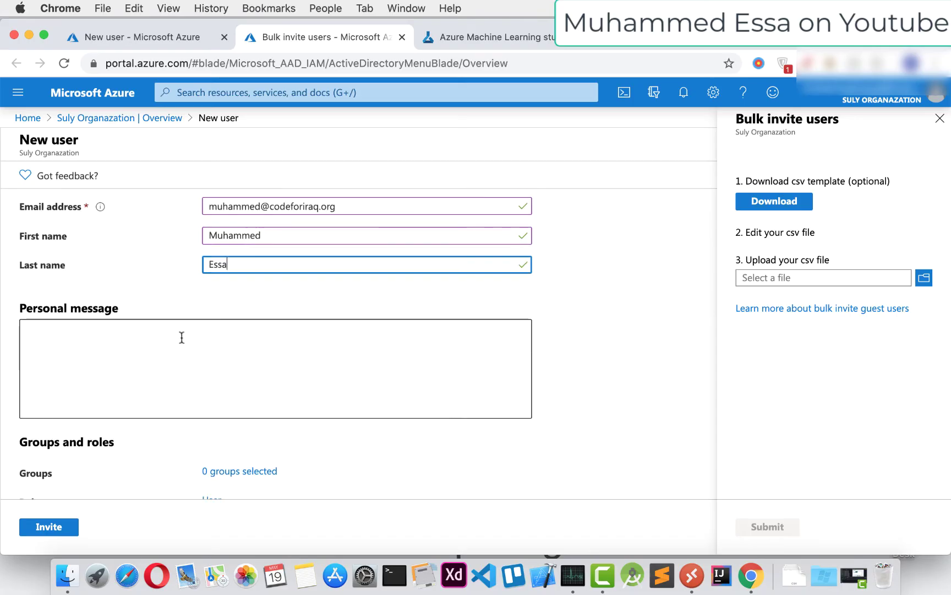
left_click(90, 337)
type("fsfsdfsfsdfssd")
scroll(230, 352, "down", 6)
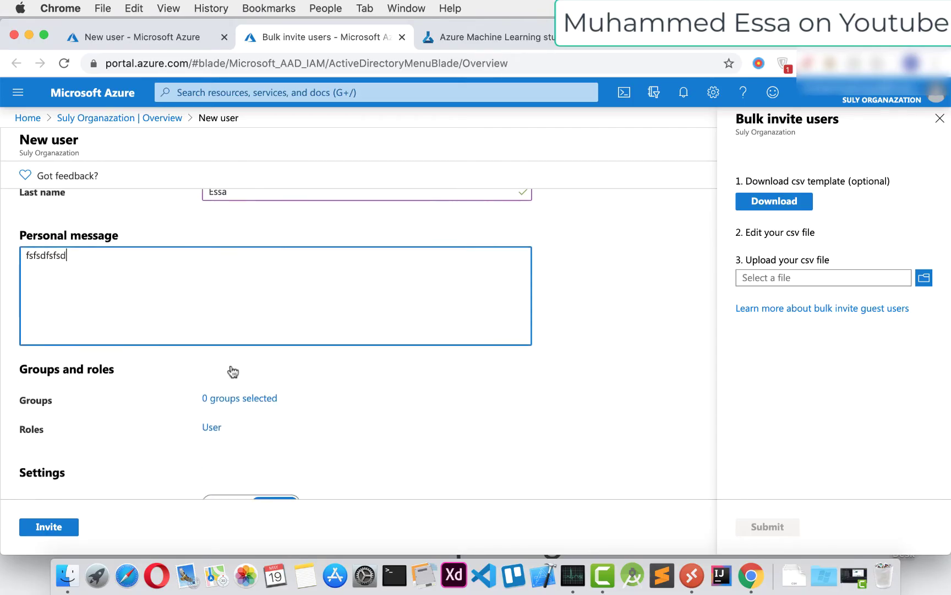
scroll(72, 334, "up", 10)
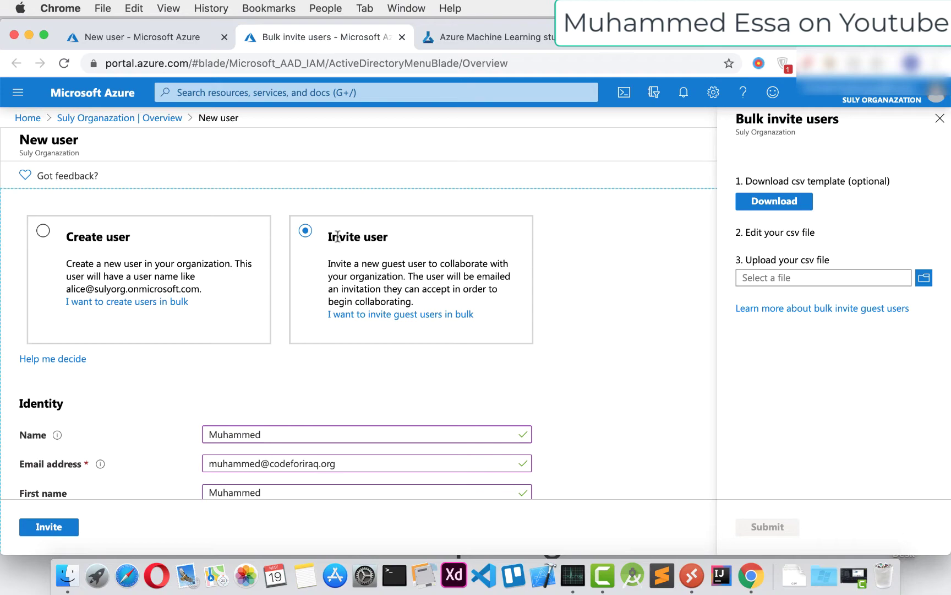
Review the form, opening the Usage location list and closing it without choosing a country
scroll(312, 329, "down", 10)
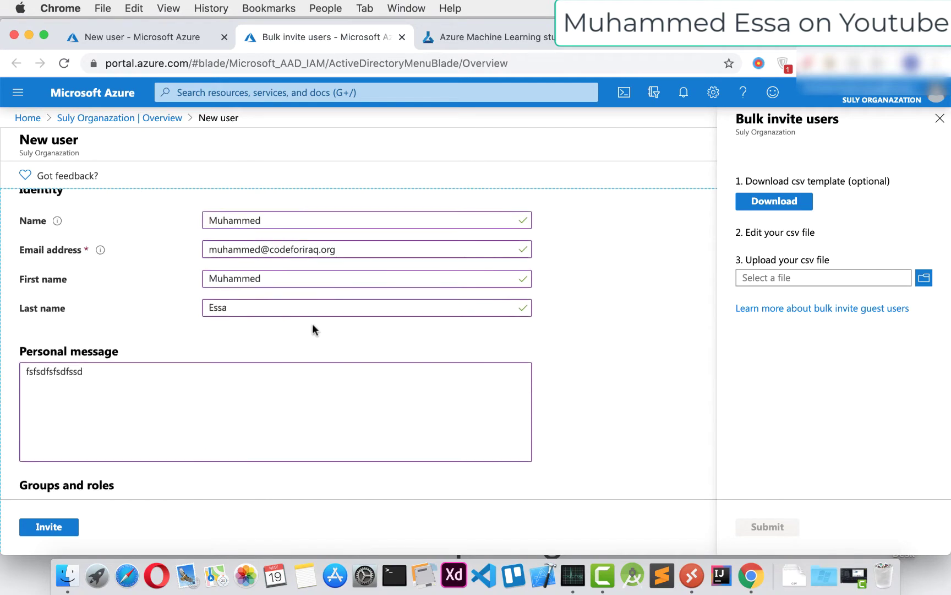
scroll(312, 328, "down", 6)
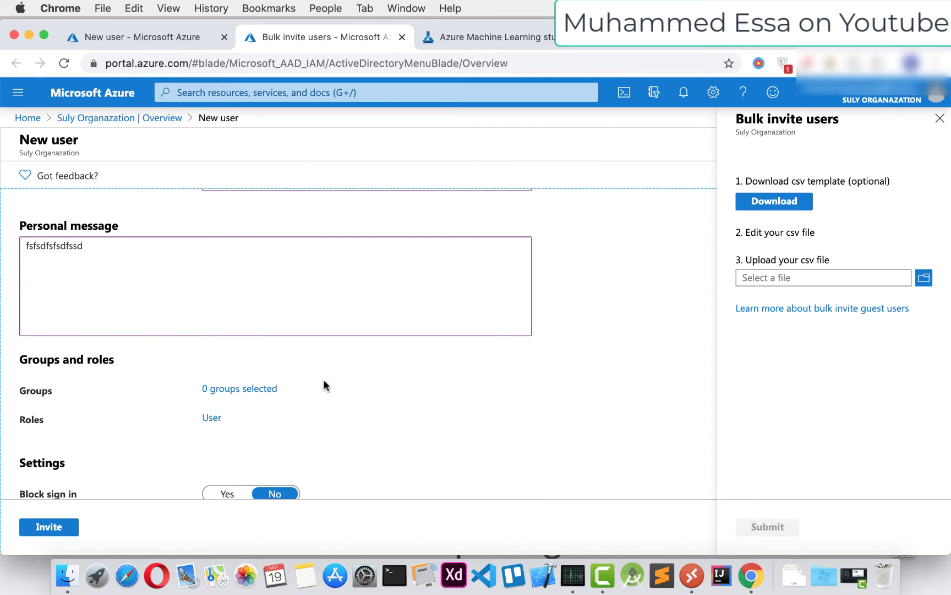
scroll(325, 385, "down", 8)
left_click(250, 359)
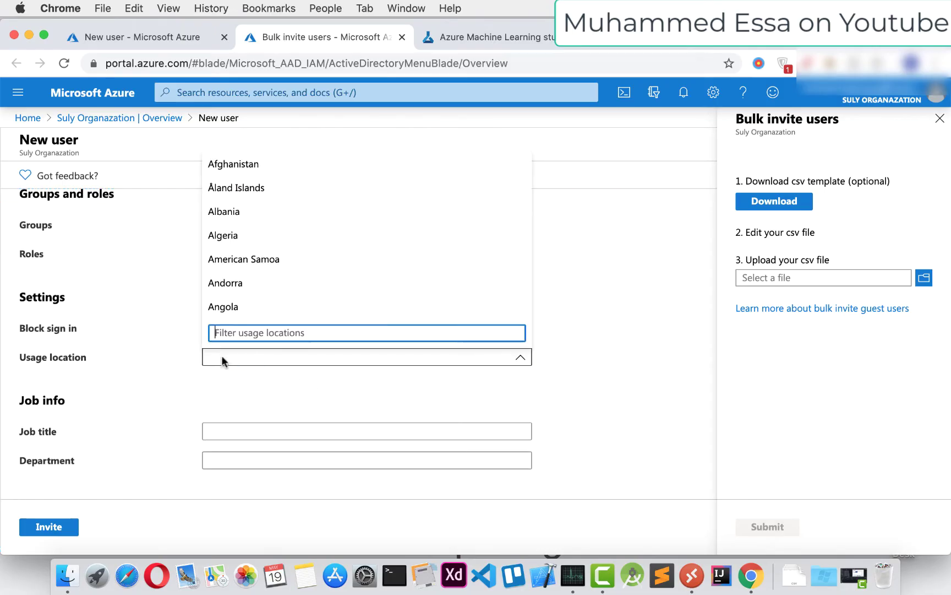
left_click(186, 361)
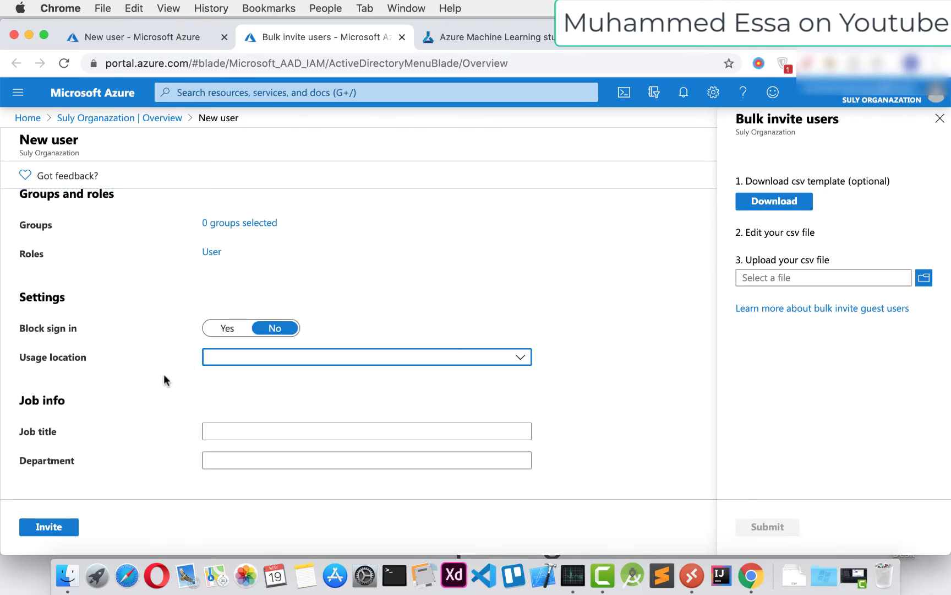
scroll(164, 377, "up", 15)
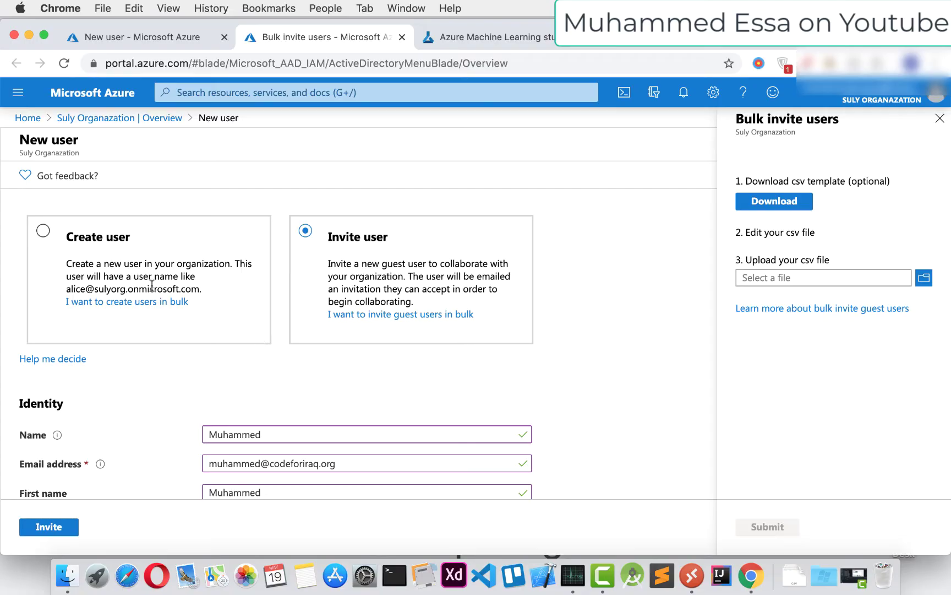
Switch the form briefly to Create user, then back to Invite user
left_click(42, 233)
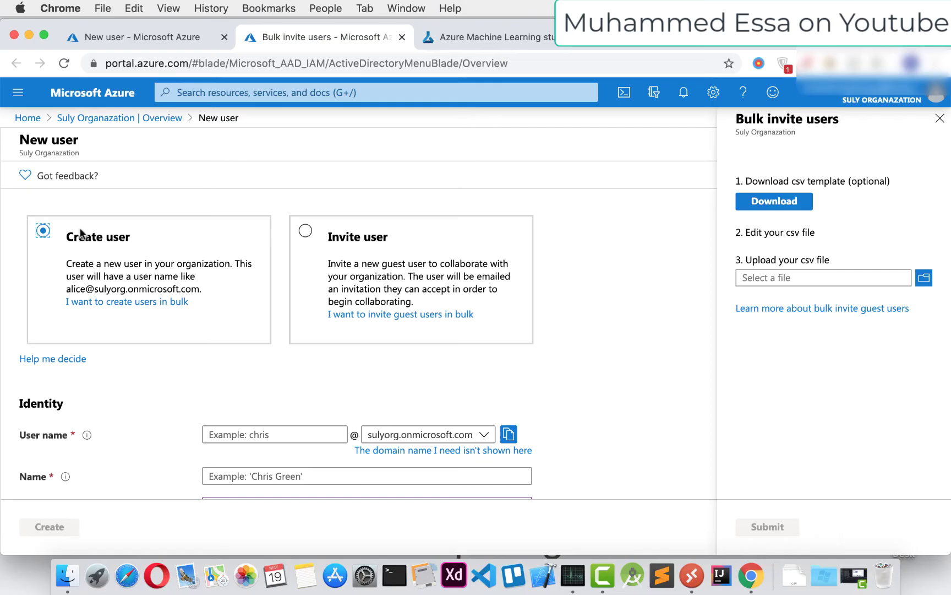
double_click(77, 237)
left_click_drag(77, 236, 187, 246)
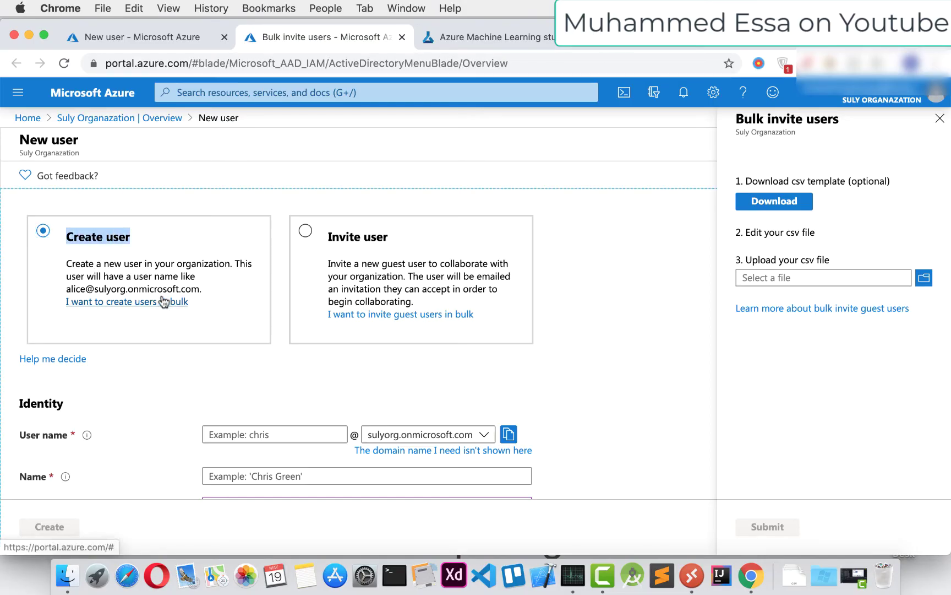
left_click(305, 231)
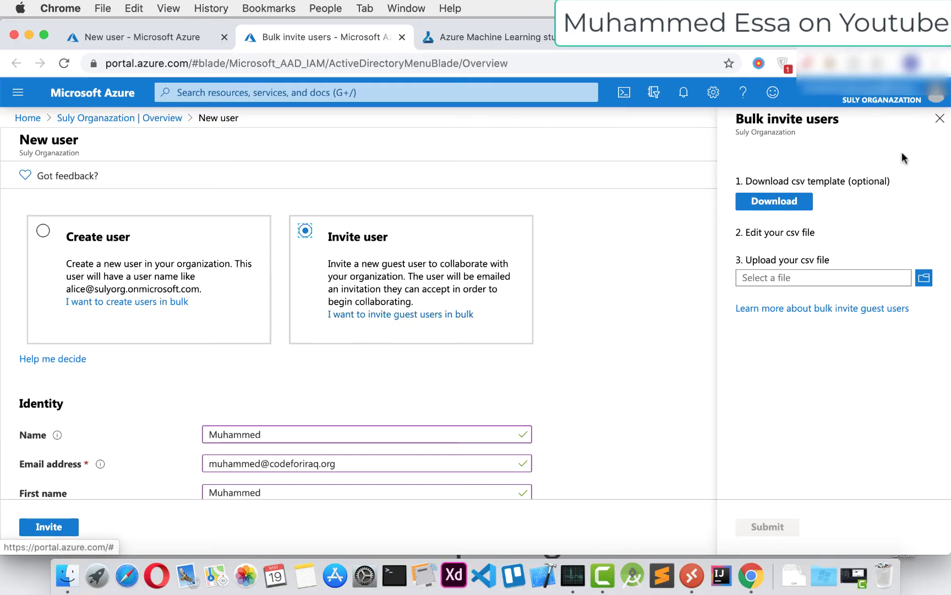
Close the Bulk invite users panel, leaving the filled guest invite form
left_click(945, 116)
scroll(258, 372, "down", 10)
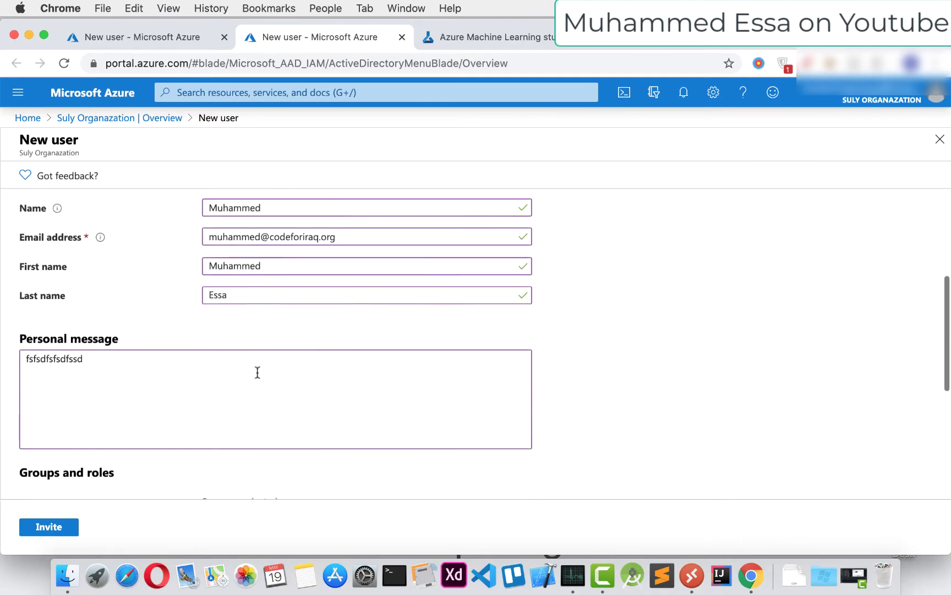
scroll(257, 372, "down", 4)
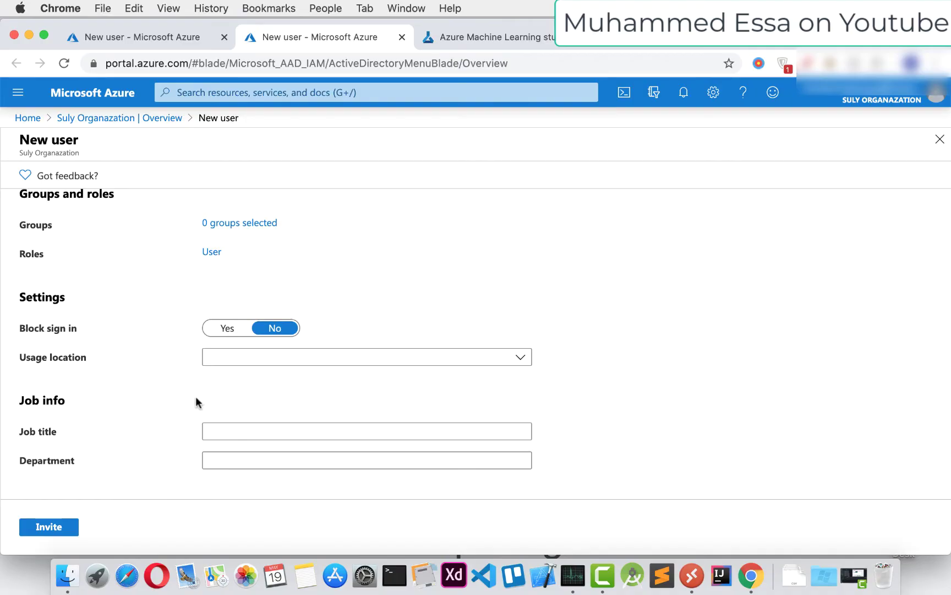
scroll(414, 287, "up", 12)
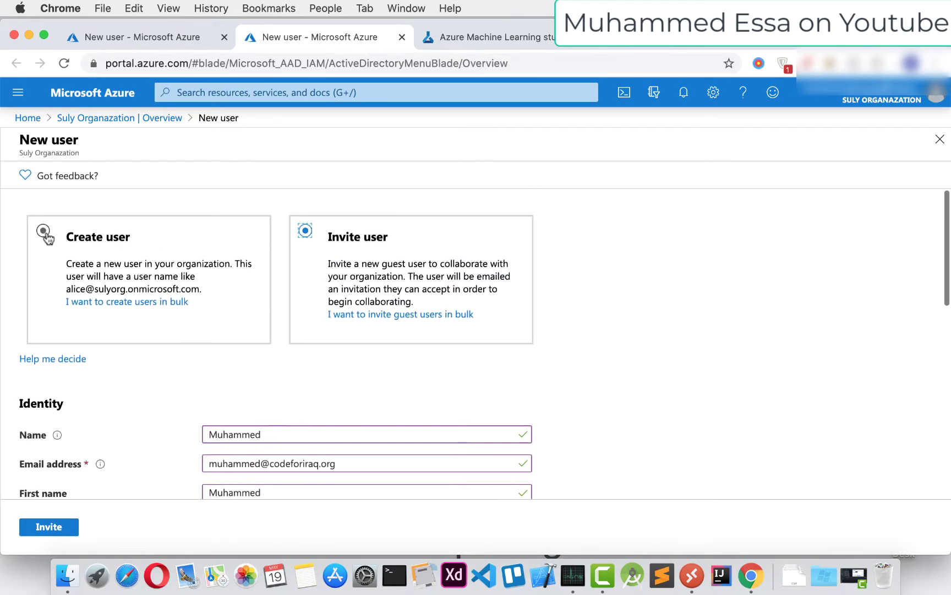
Switch to Create user and enter the new member's user name and display name
left_click(44, 231)
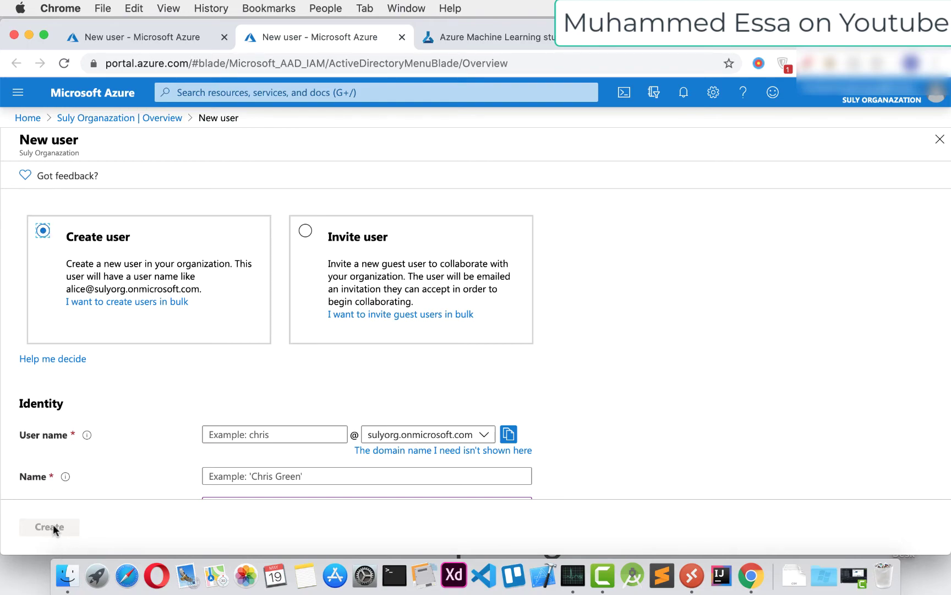
scroll(165, 440, "down", 5)
scroll(182, 357, "up", 5)
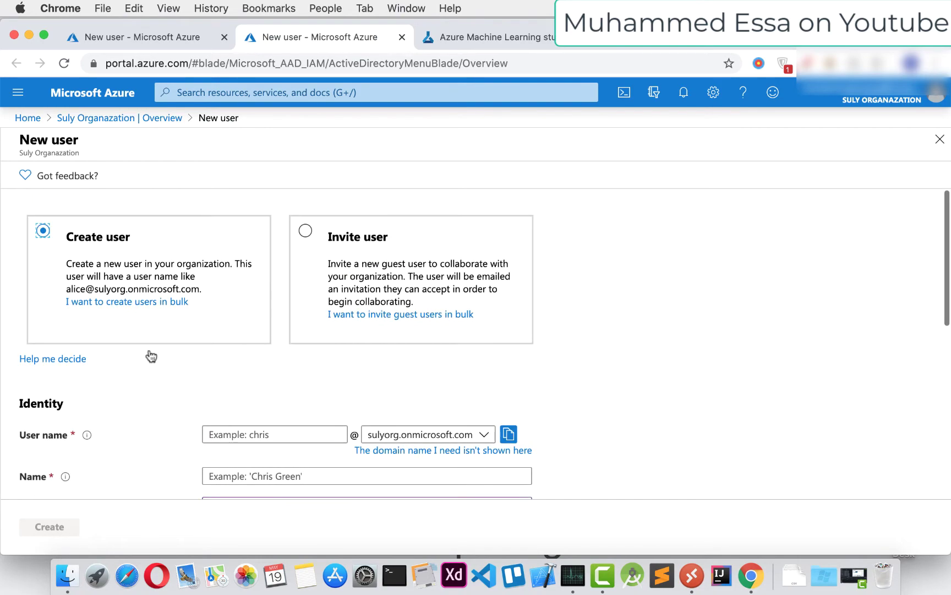
scroll(197, 335, "down", 4)
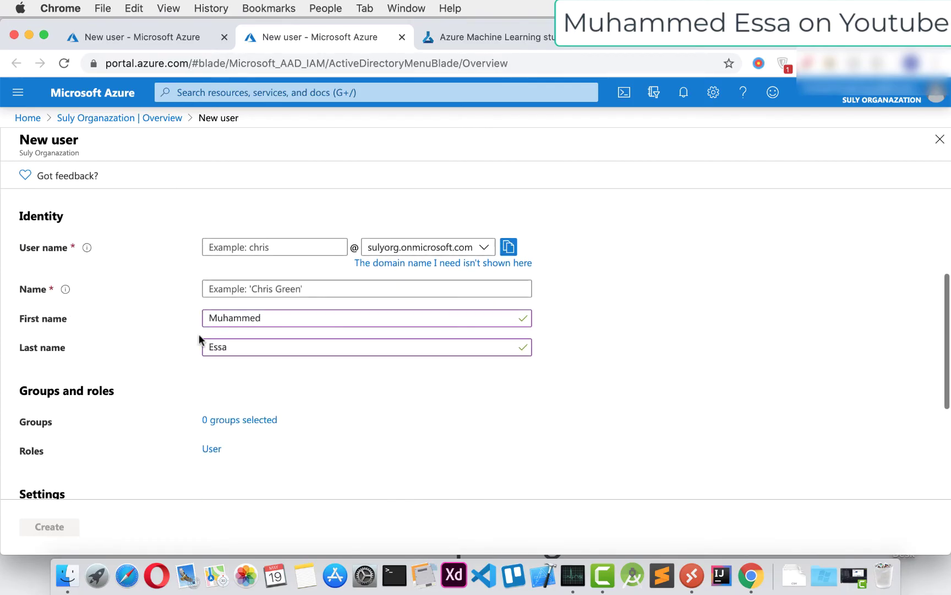
left_click(293, 245)
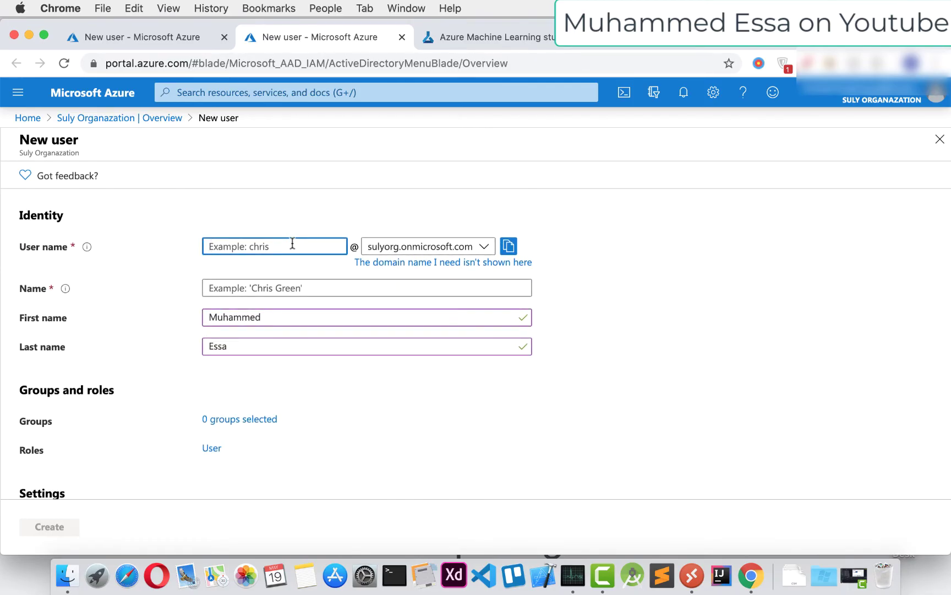
type("muhammed")
left_click(280, 288)
type("Muhamm")
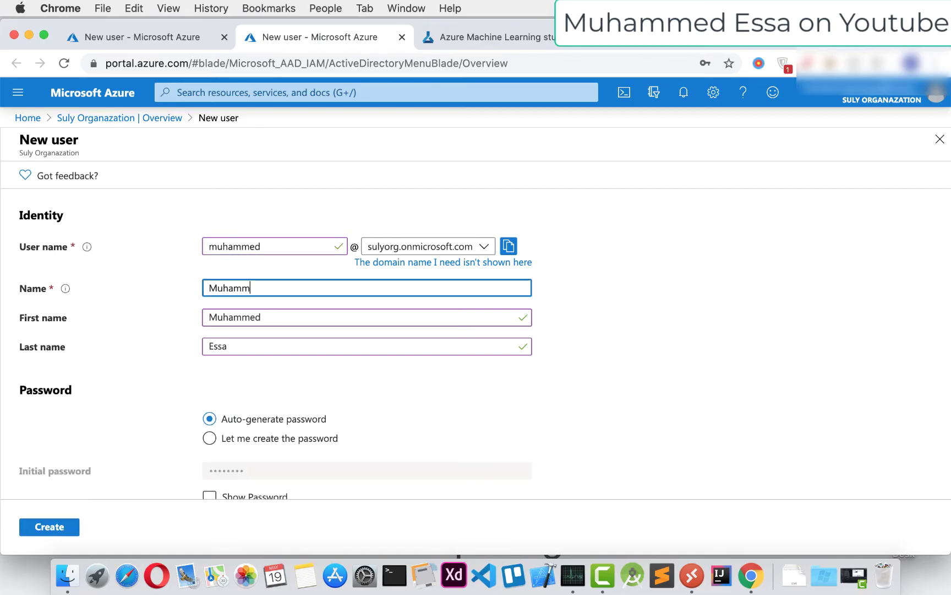
type("ed")
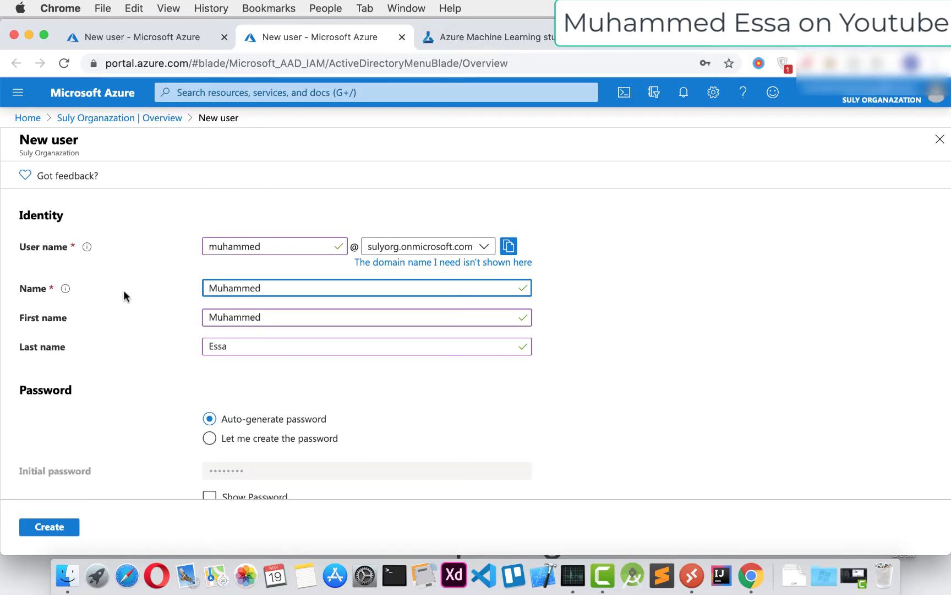
mouse_move(66, 291)
left_click(300, 312)
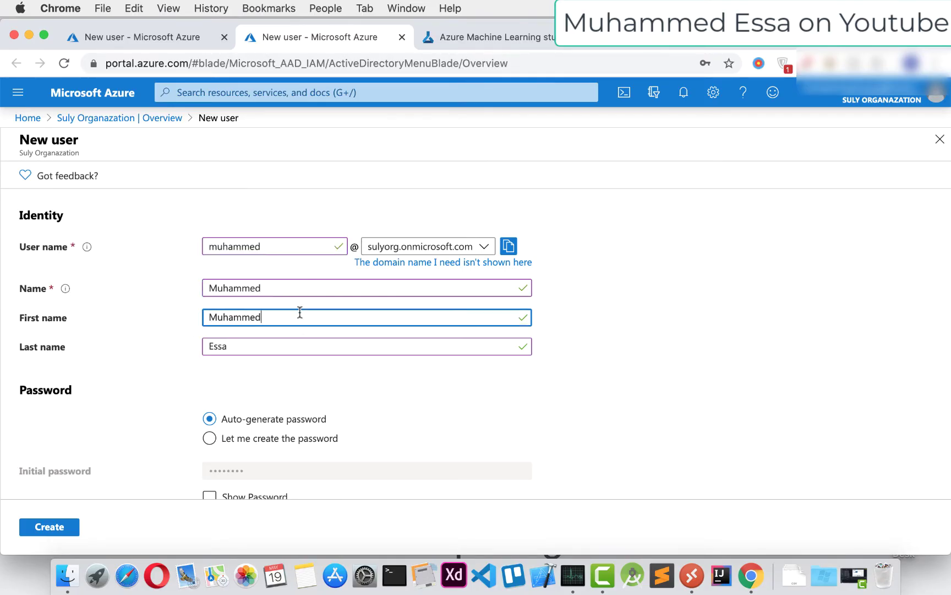
left_click(273, 345)
Choose 'Let me create the password' and enter an initial password
scroll(274, 346, "down", 3)
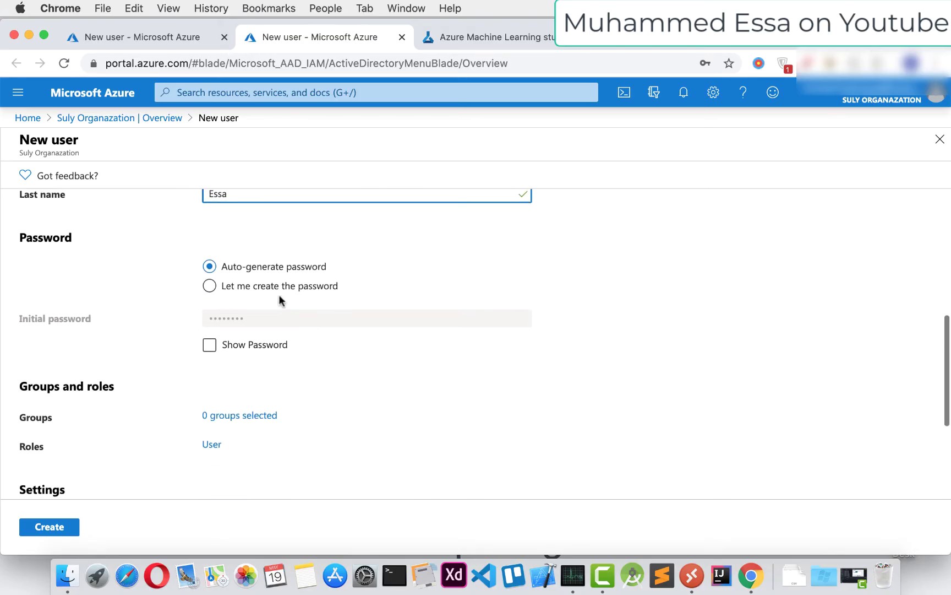
left_click(279, 291)
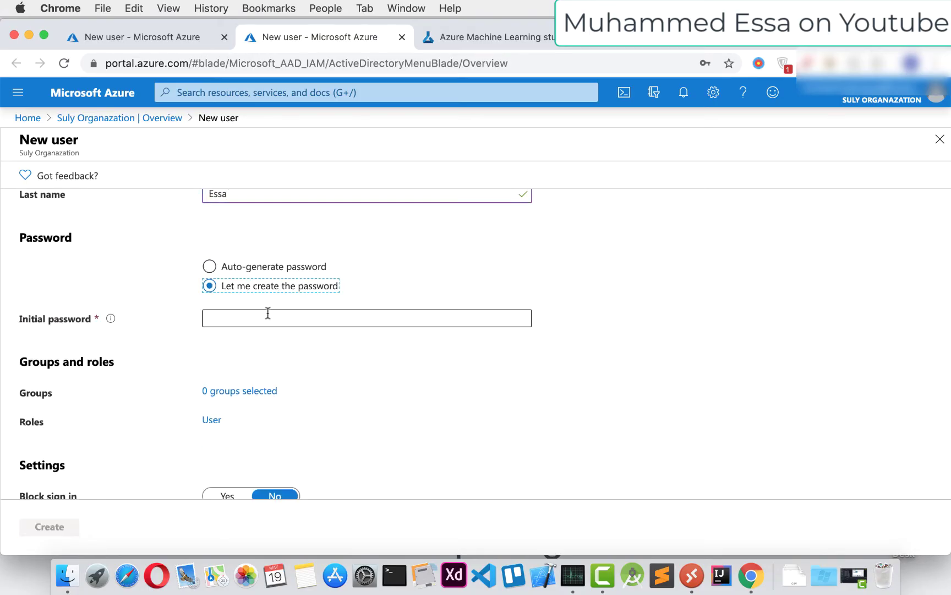
left_click(268, 315)
type("•••")
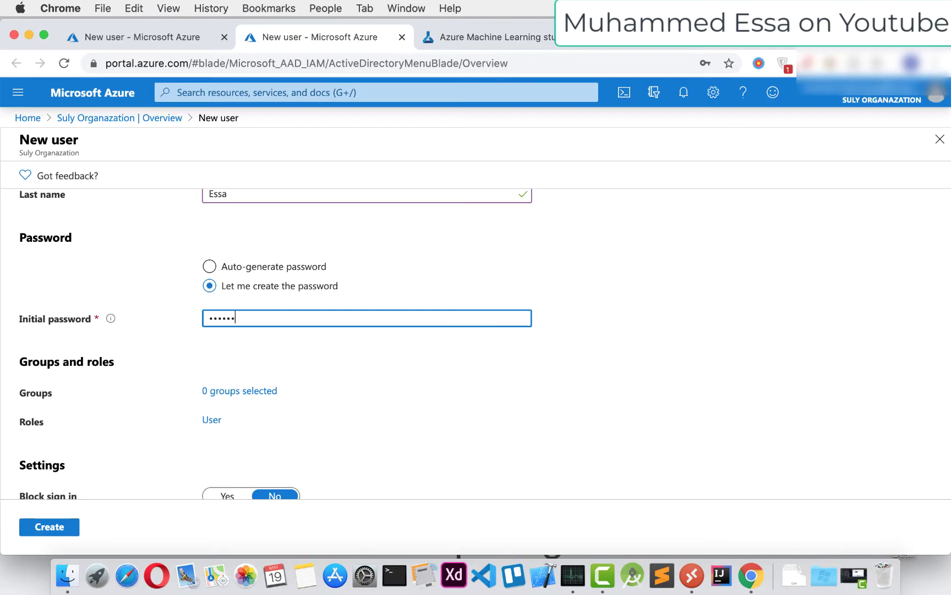
scroll(270, 318, "down", 4)
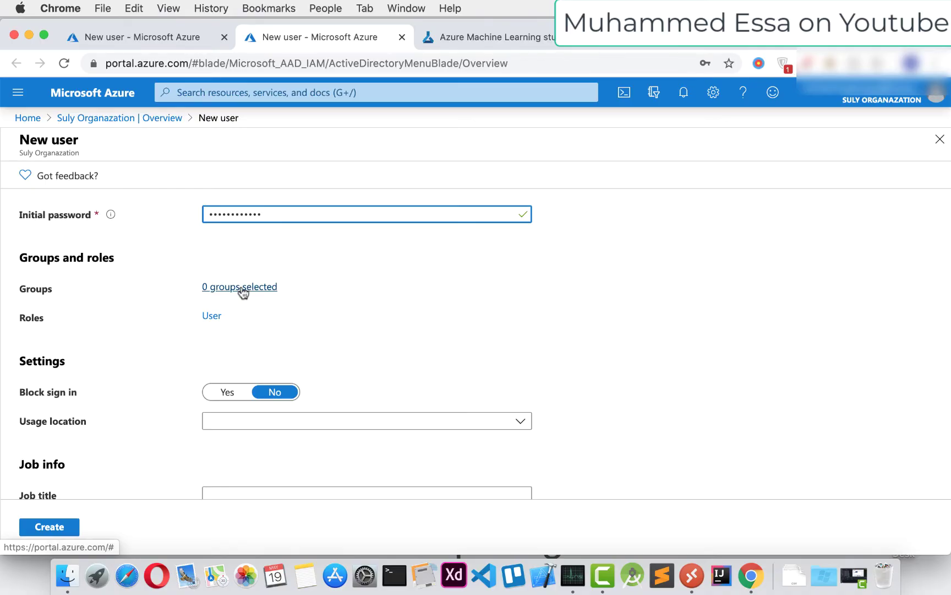
left_click(210, 318)
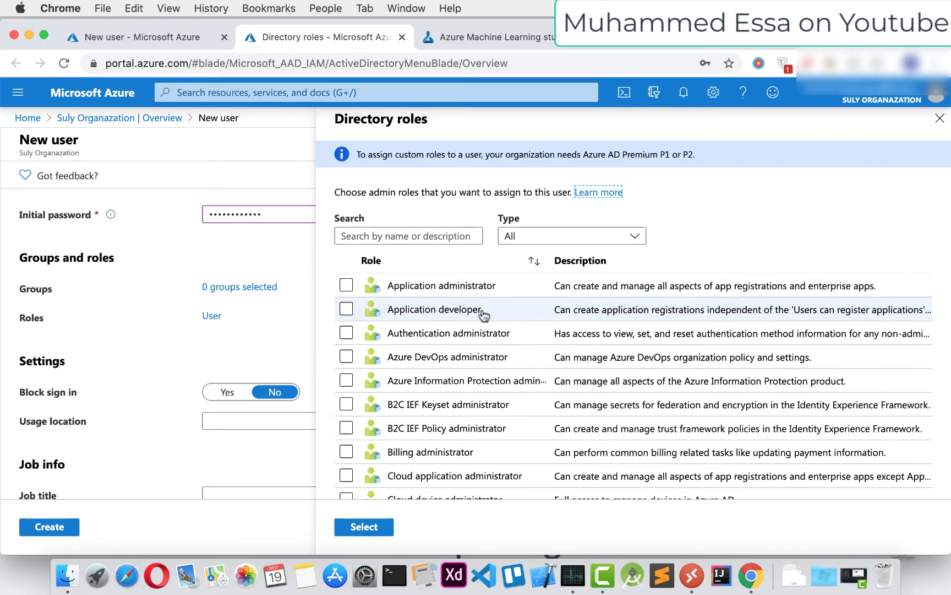
scroll(484, 311, "down", 10)
scroll(484, 315, "down", 10)
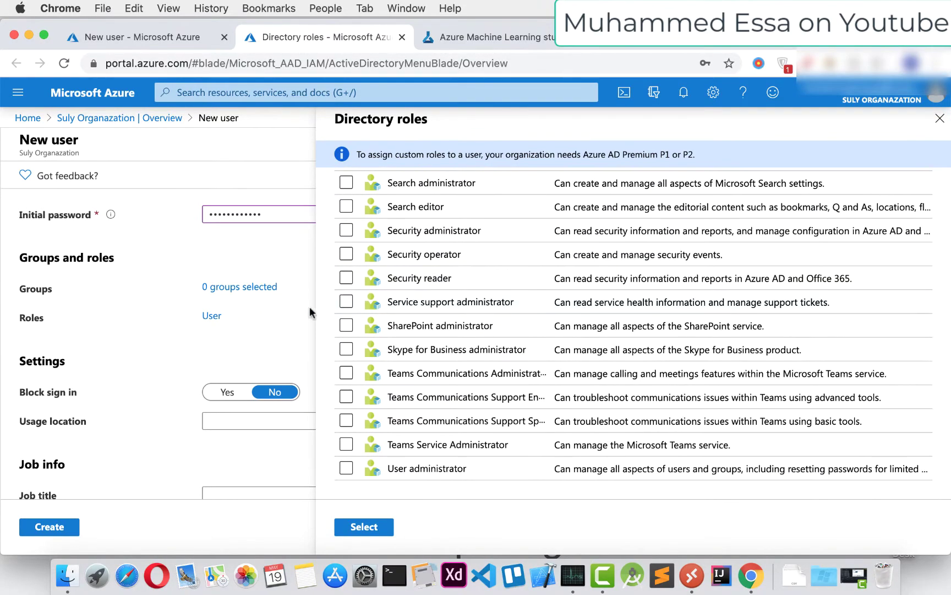
left_click(263, 312)
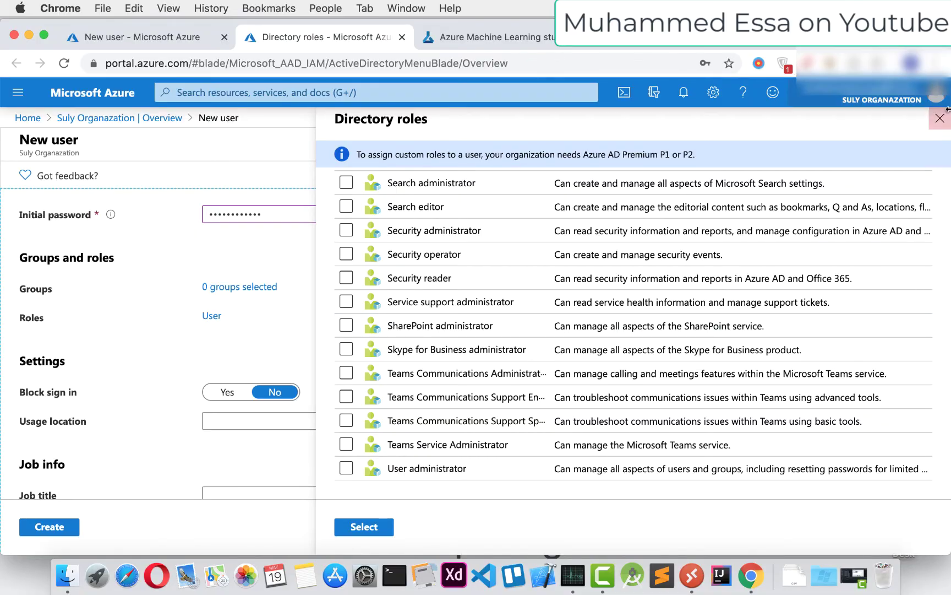
left_click(939, 123)
scroll(119, 396, "down", 3)
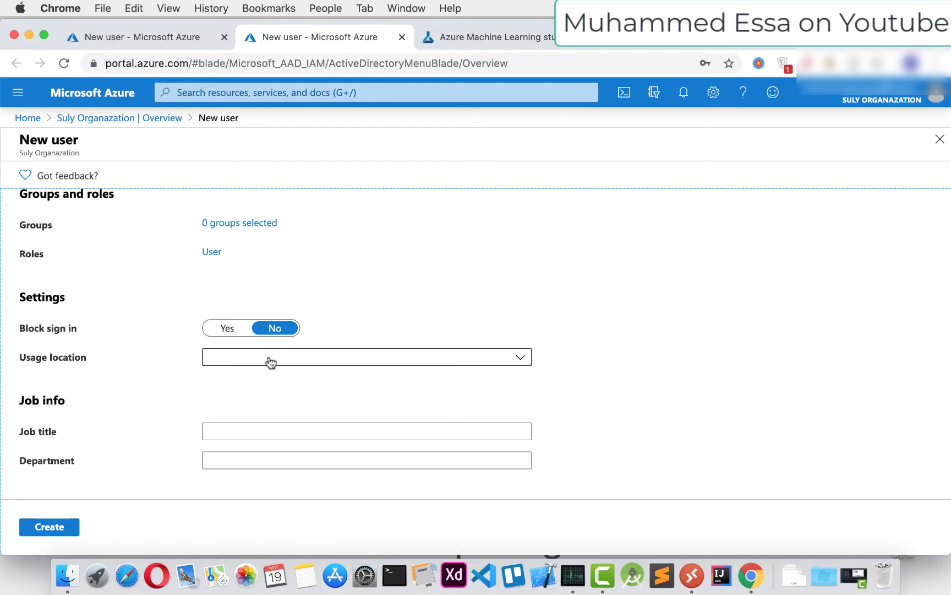
Set the new user's usage location to Iraq
left_click(270, 360)
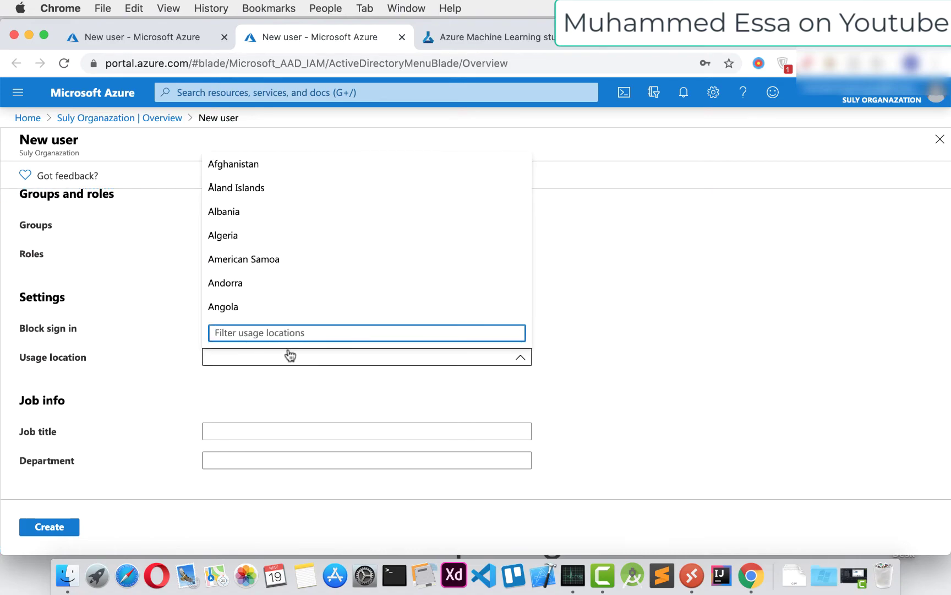
type("iraq")
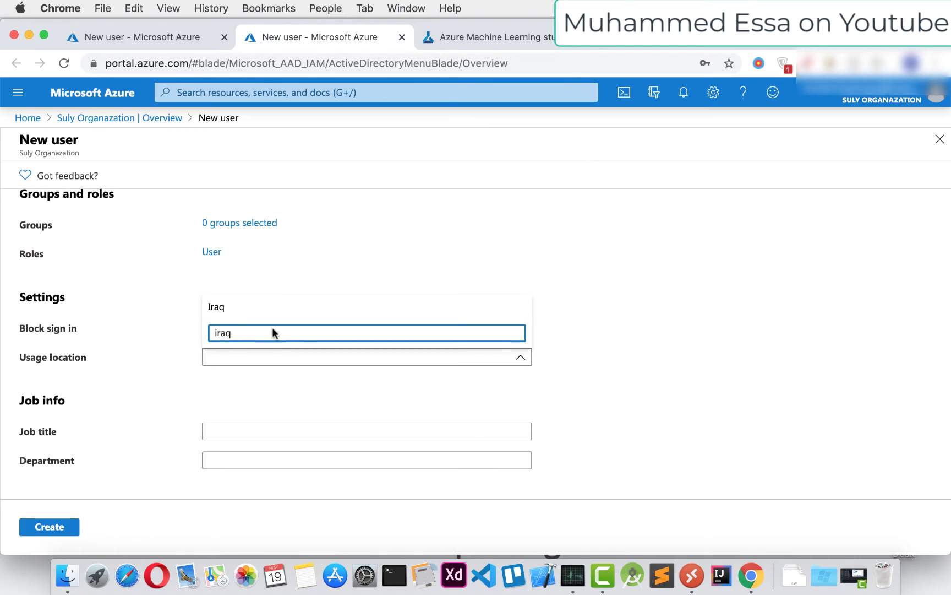
left_click(257, 310)
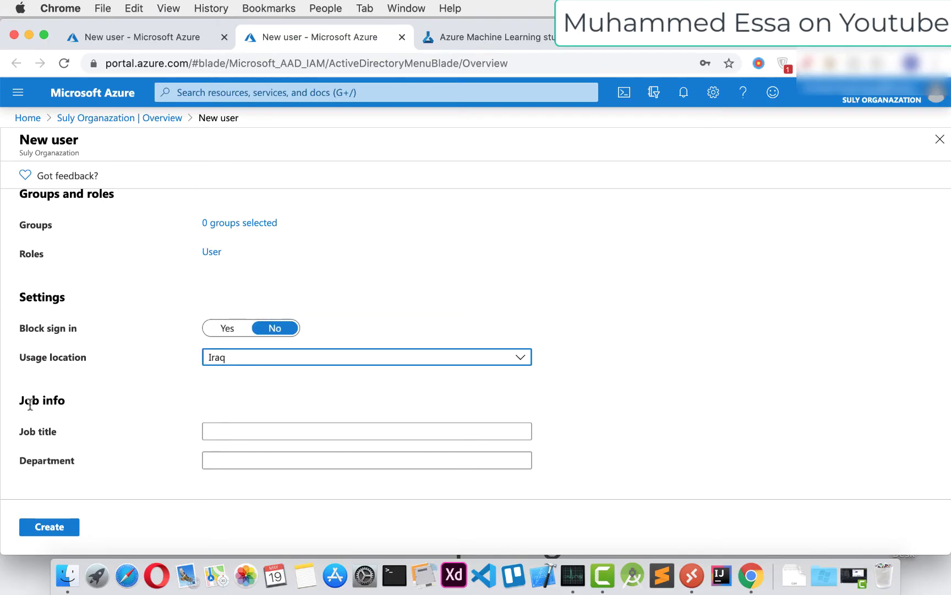
Fill in job title 'Azure Cloud developer' and department 'IT', then submit creation
left_click(330, 431)
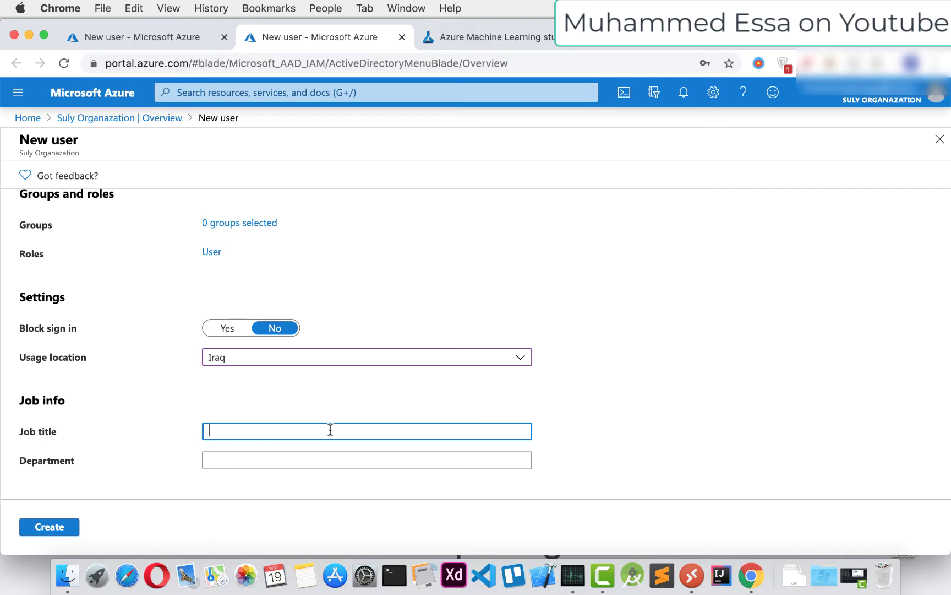
double_click(23, 432)
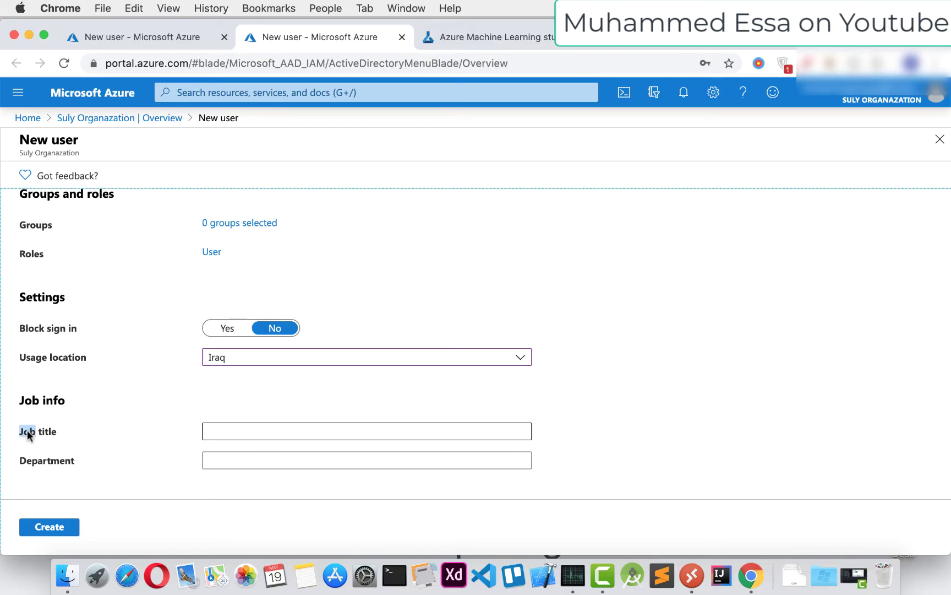
left_click(254, 426)
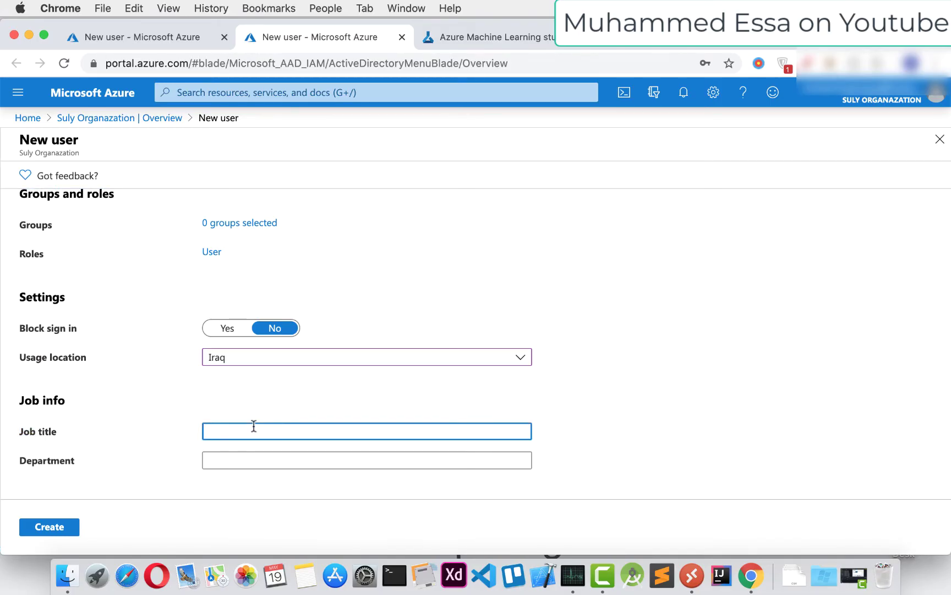
left_click(223, 461)
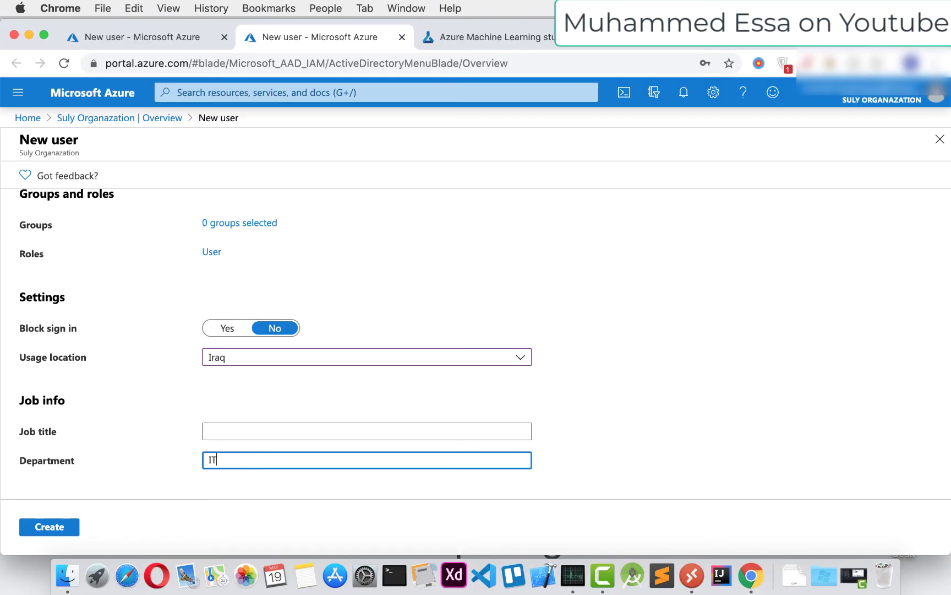
left_click(258, 431)
type("Azure Cloud developer")
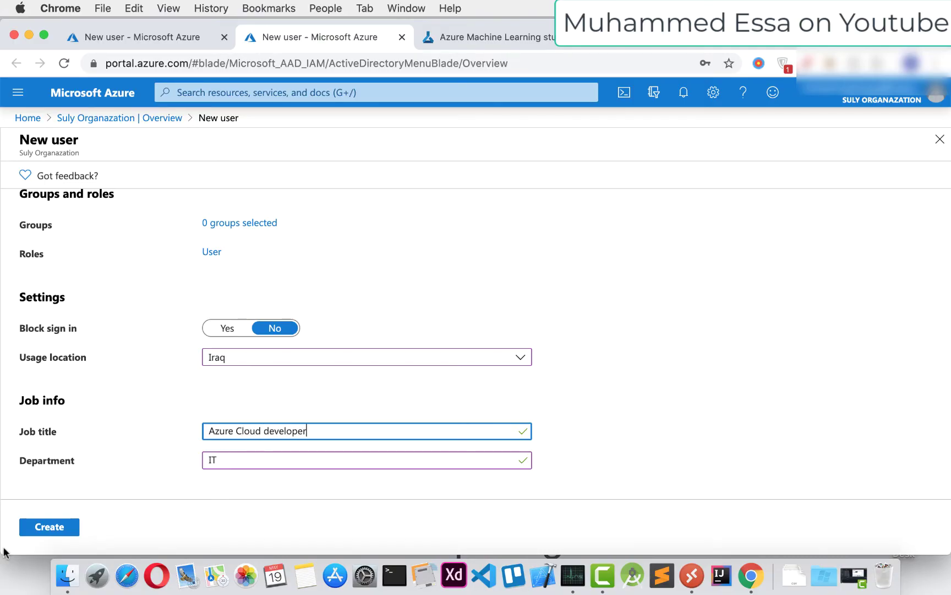
left_click(45, 528)
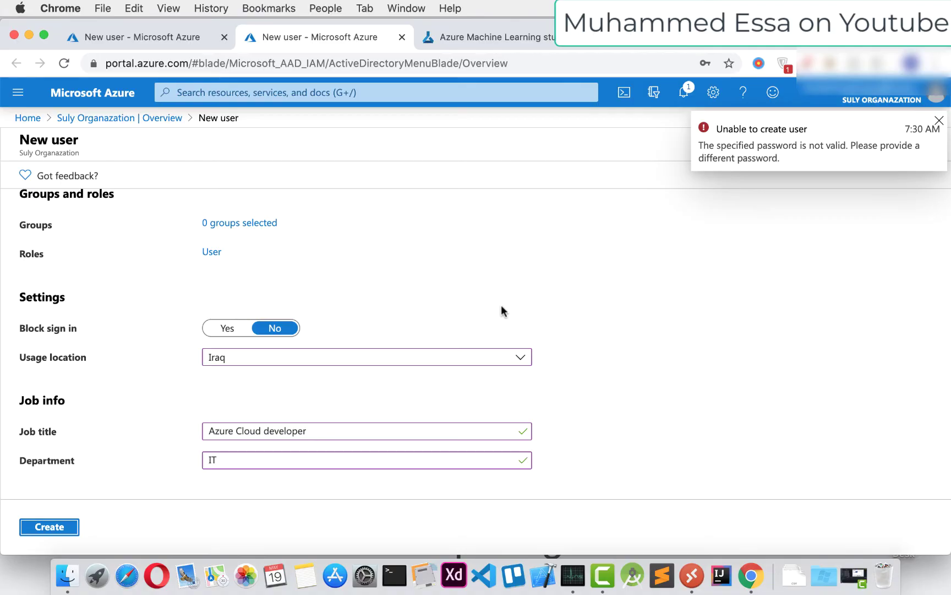
Replace the rejected initial password with a valid one and create the user again
scroll(529, 297, "up", 5)
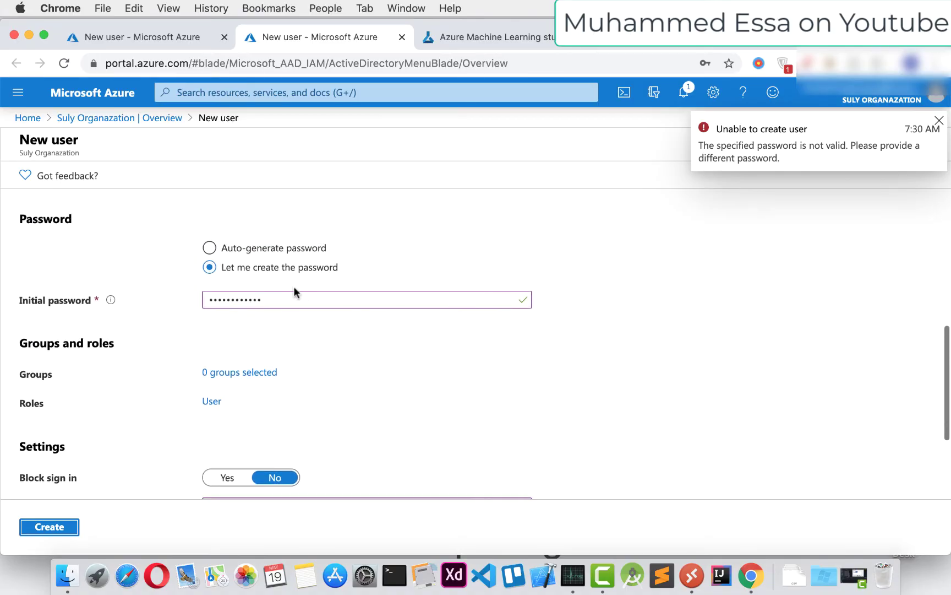
left_click(288, 298)
double_click(289, 295)
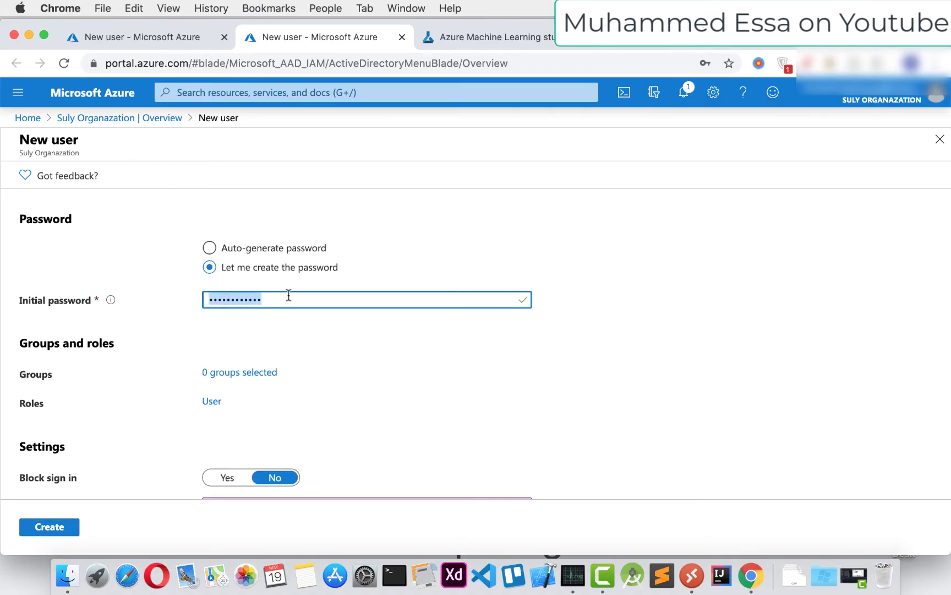
type("P@s")
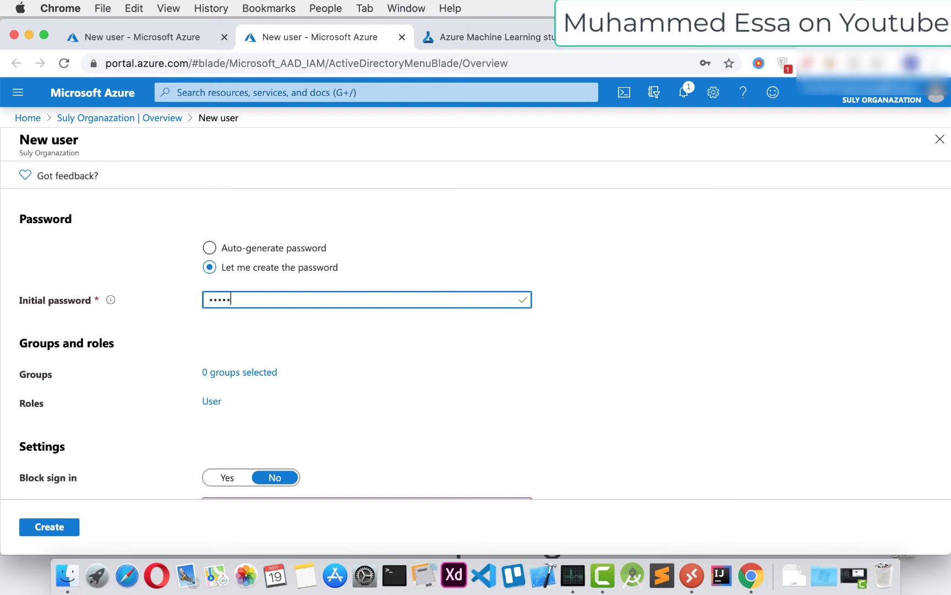
scroll(278, 338, "down", 5)
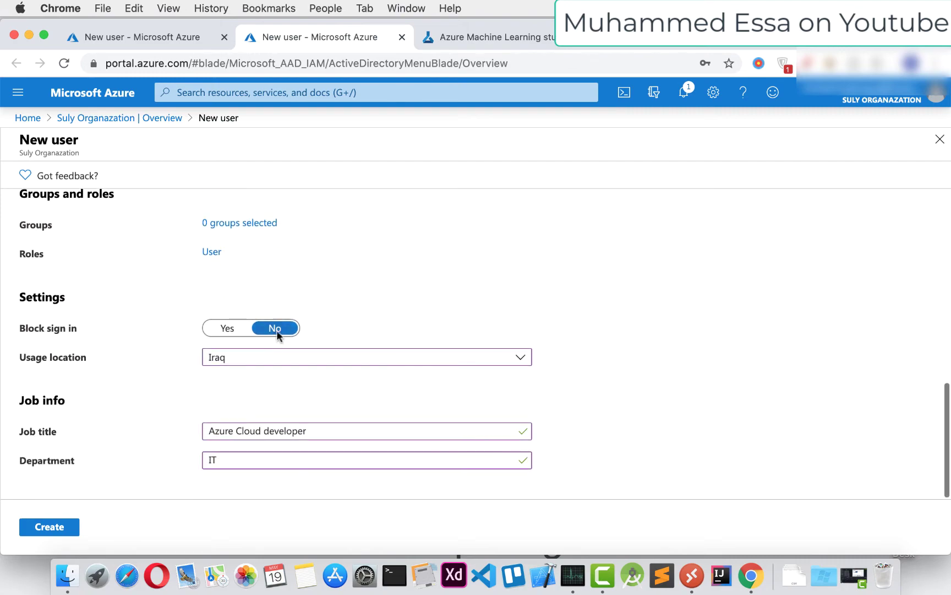
left_click(54, 526)
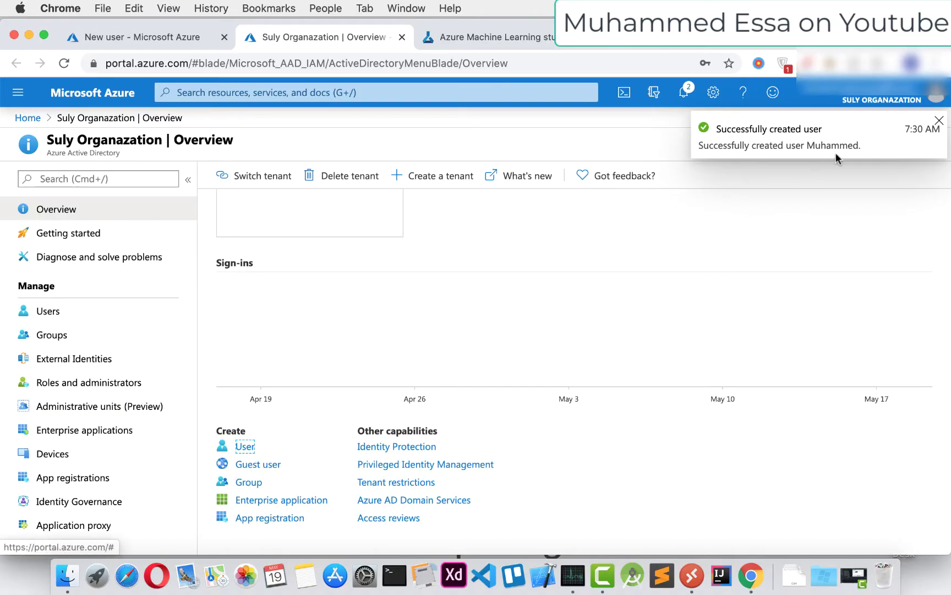
scroll(468, 336, "up", 5)
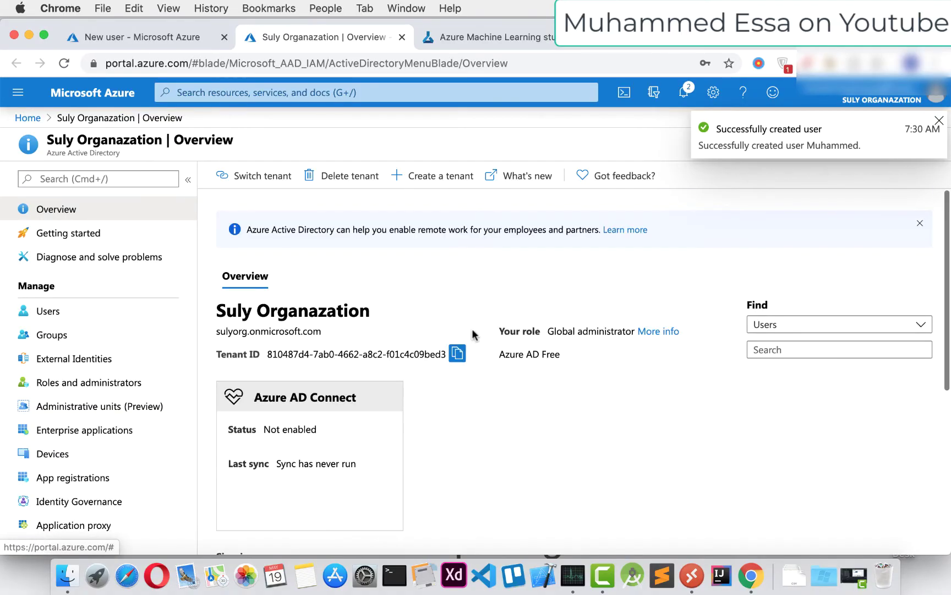
scroll(467, 337, "down", 5)
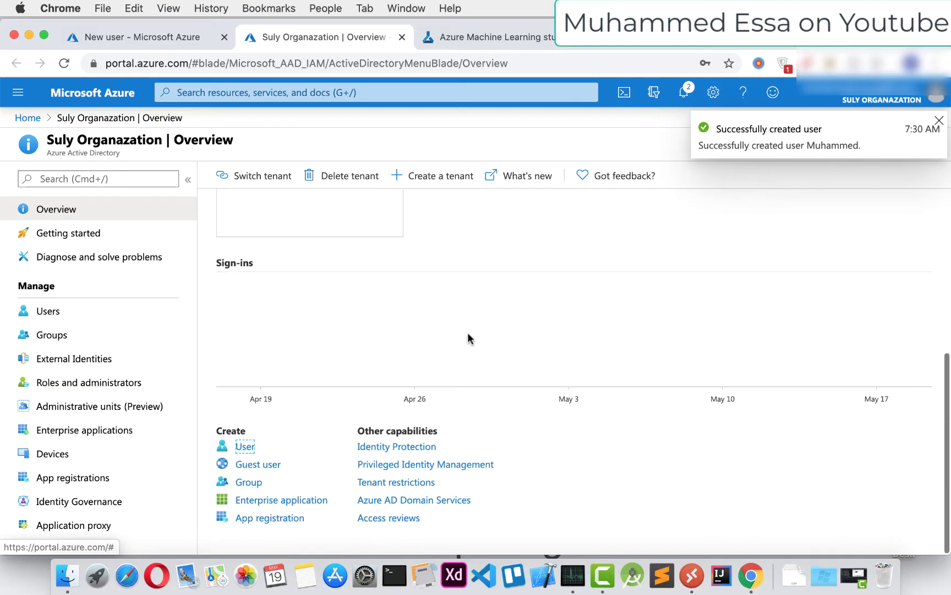
Start adding a second new user from the organization page
left_click(244, 446)
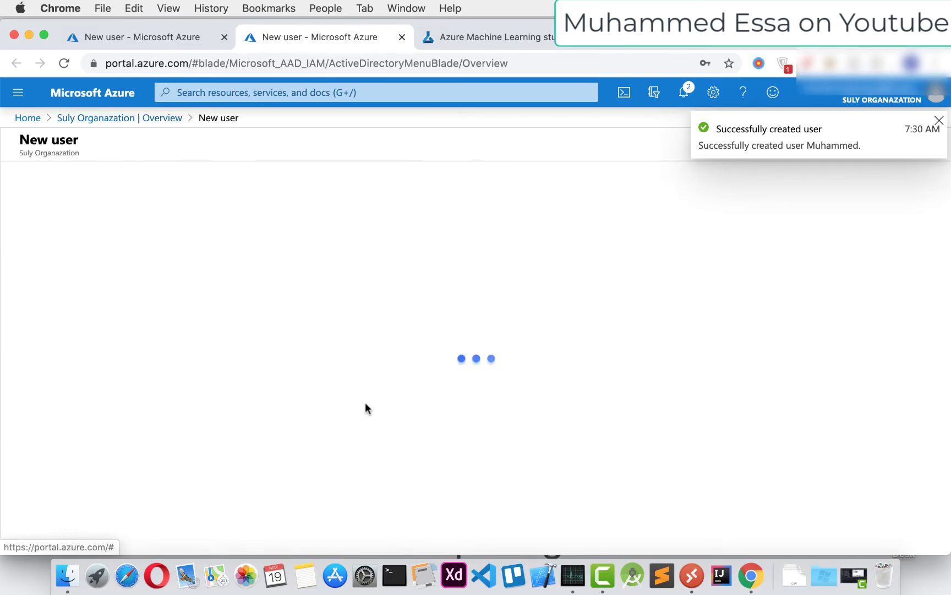
scroll(327, 392, "down", 4)
scroll(327, 392, "up", 4)
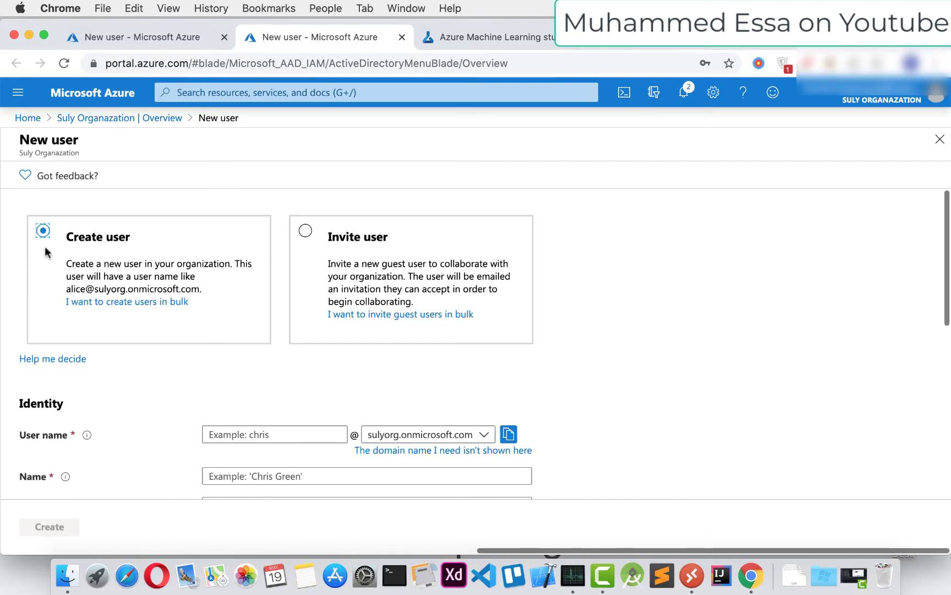
scroll(84, 275, "down", 5)
scroll(86, 293, "up", 1)
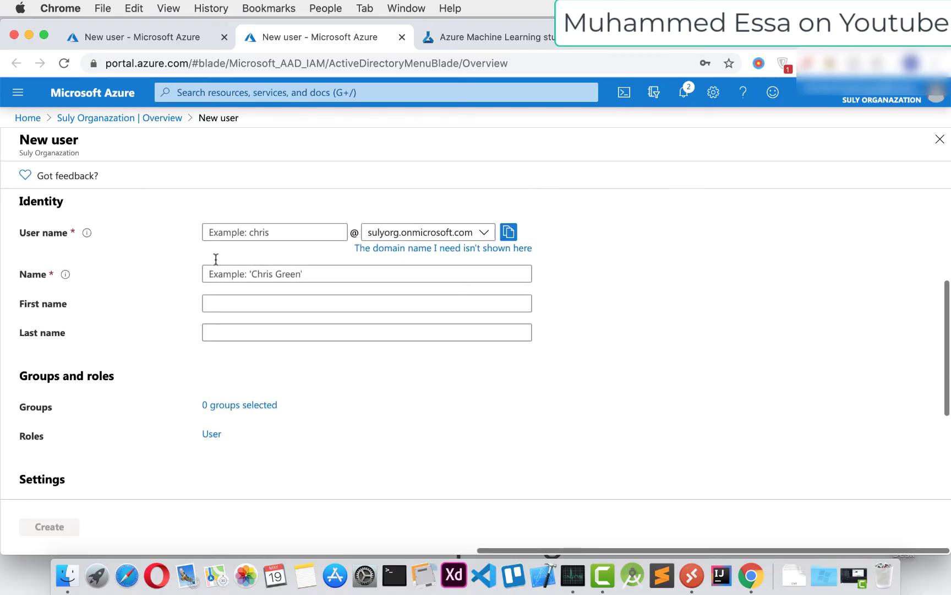
Enter the second user's user name, display name, first name and last name
left_click(293, 233)
type("essa")
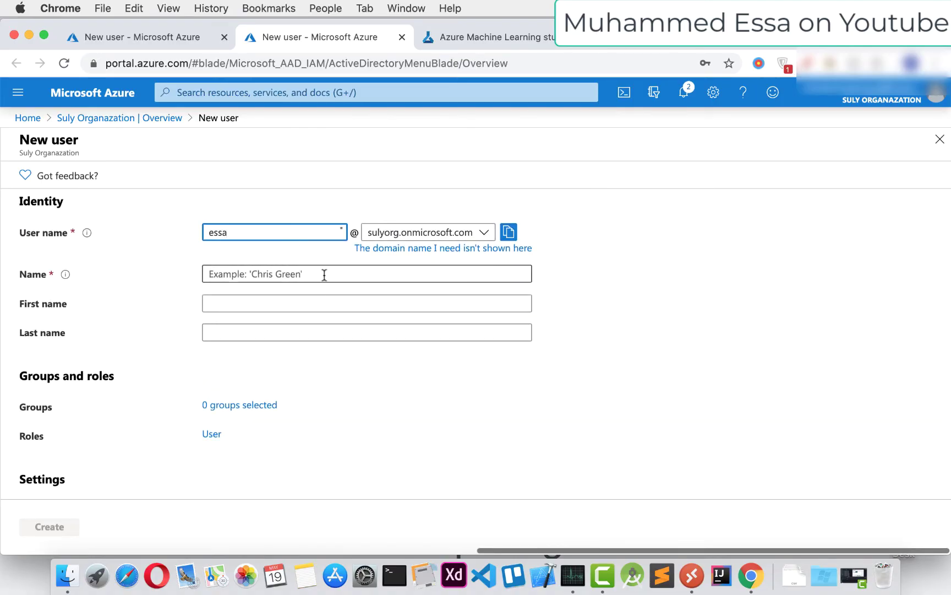
left_click(324, 274)
type("essa")
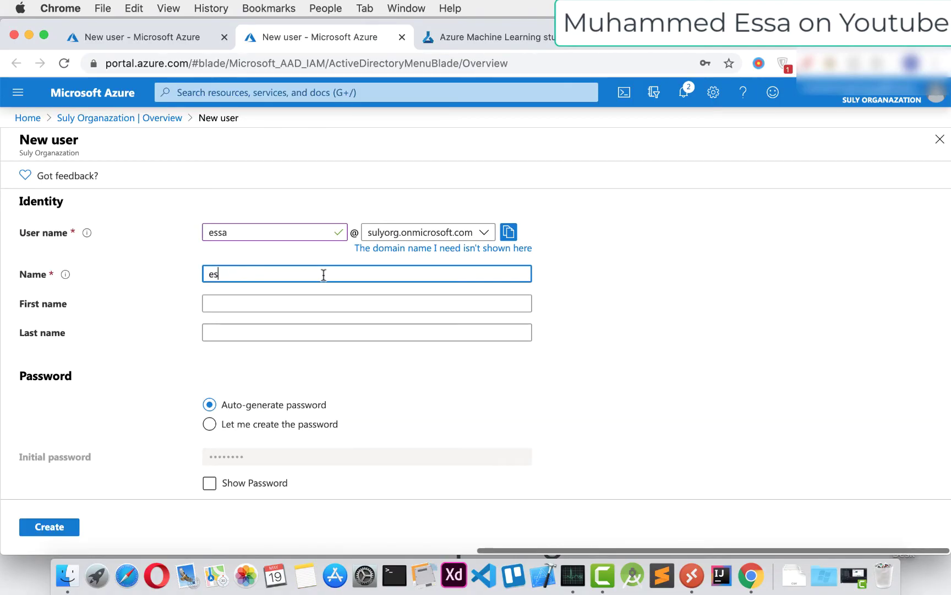
left_click(272, 305)
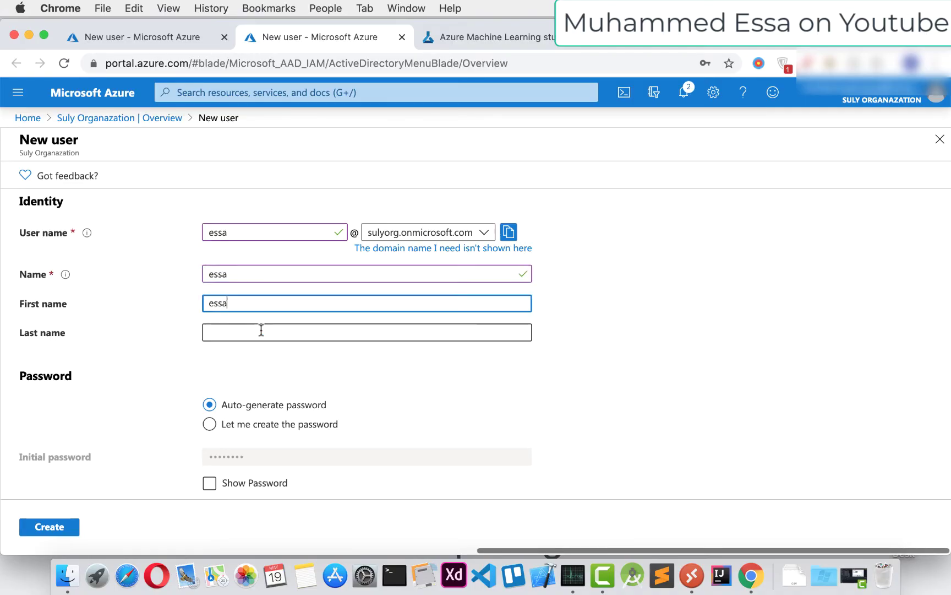
left_click(261, 329)
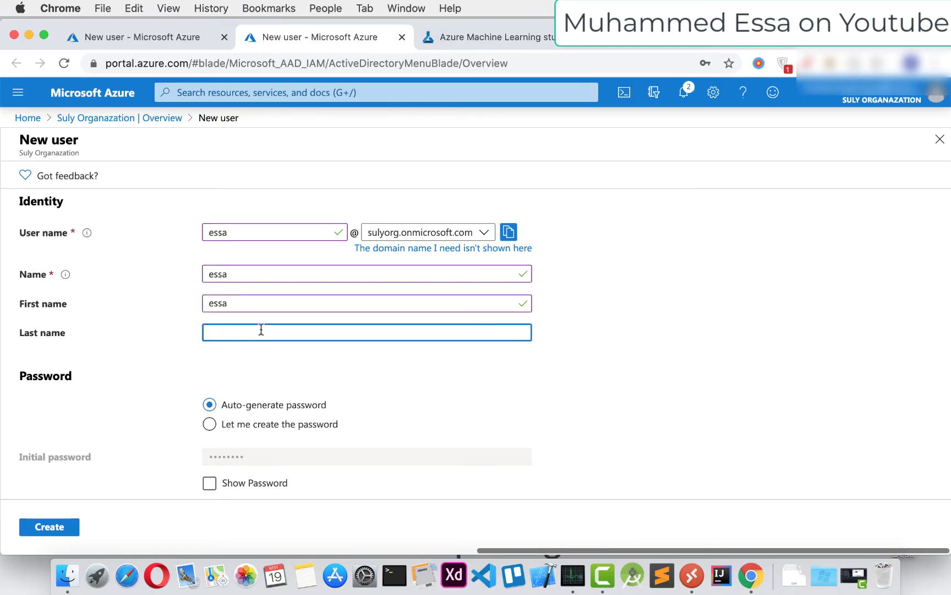
scroll(246, 338, "down", 4)
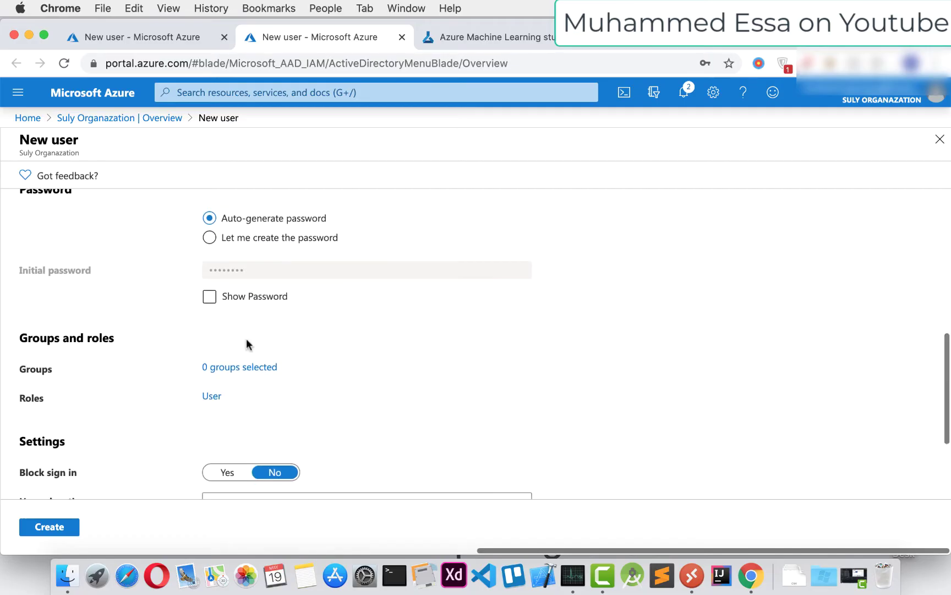
Set a self-chosen initial password and choose Iraq as usage location
left_click(220, 237)
left_click(280, 274)
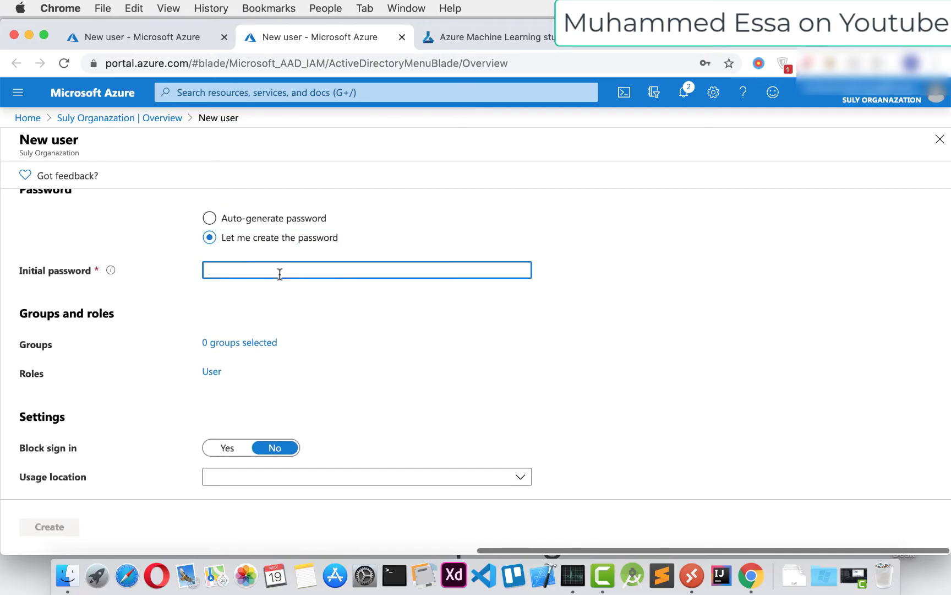
type("*******")
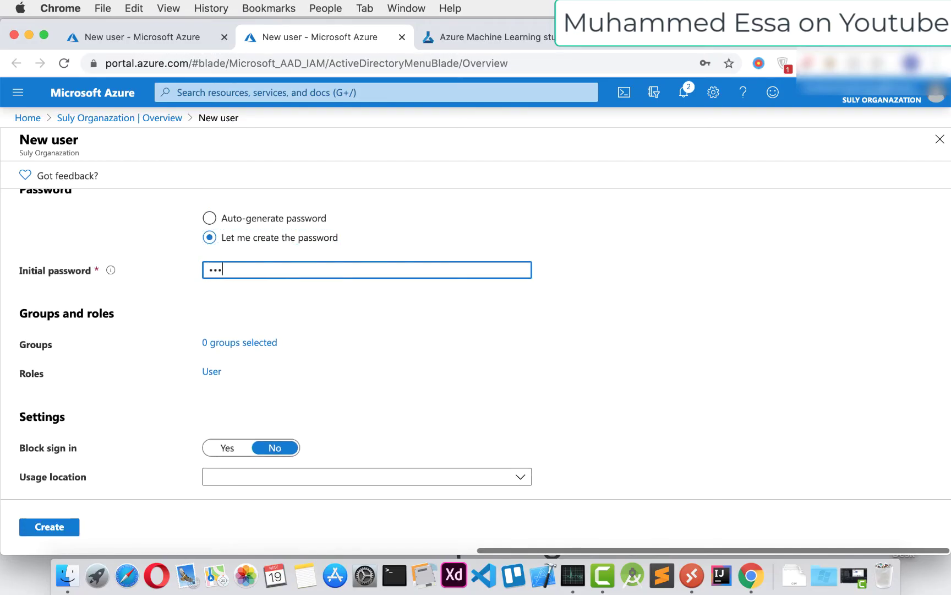
type("**")
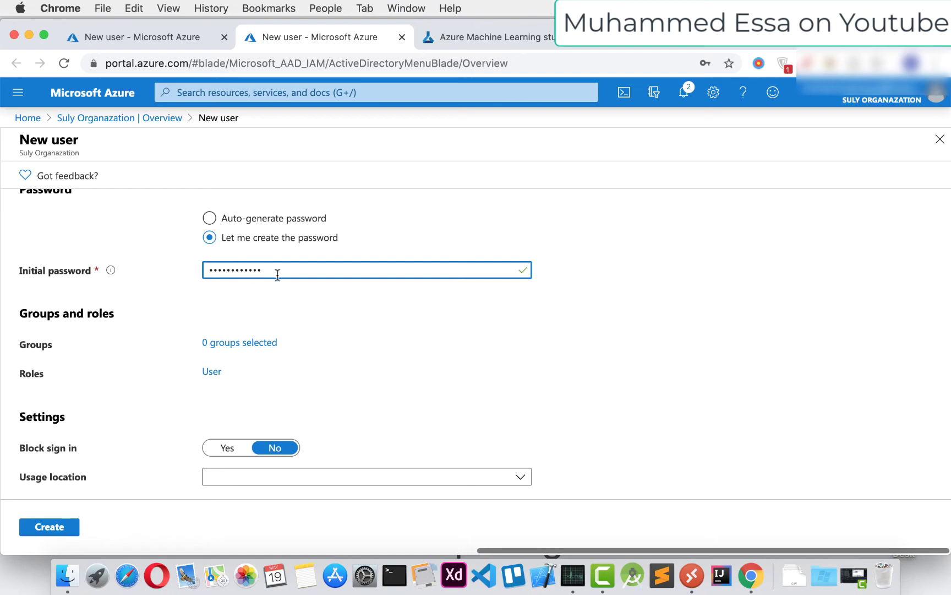
scroll(269, 287, "down", 4)
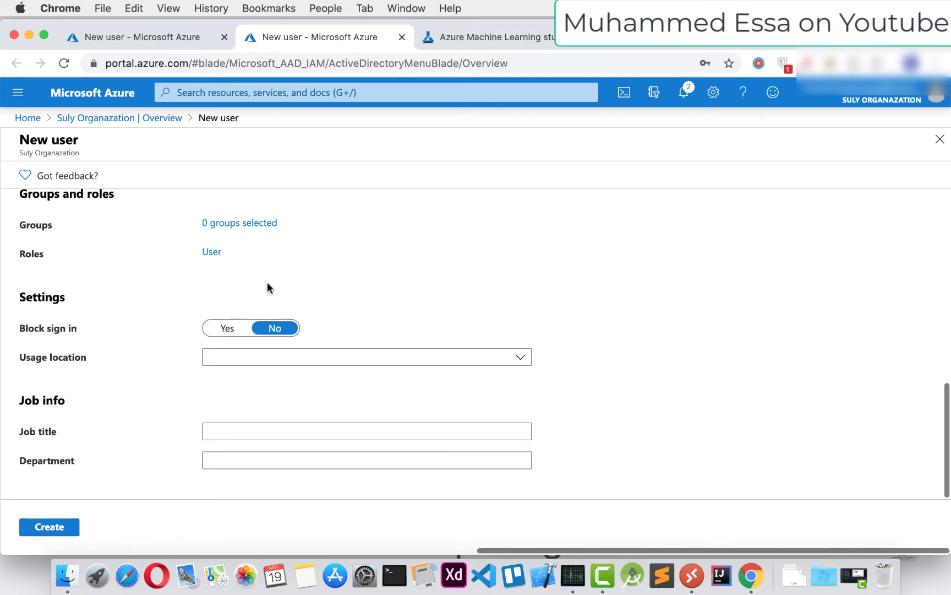
left_click(257, 357)
type("ira")
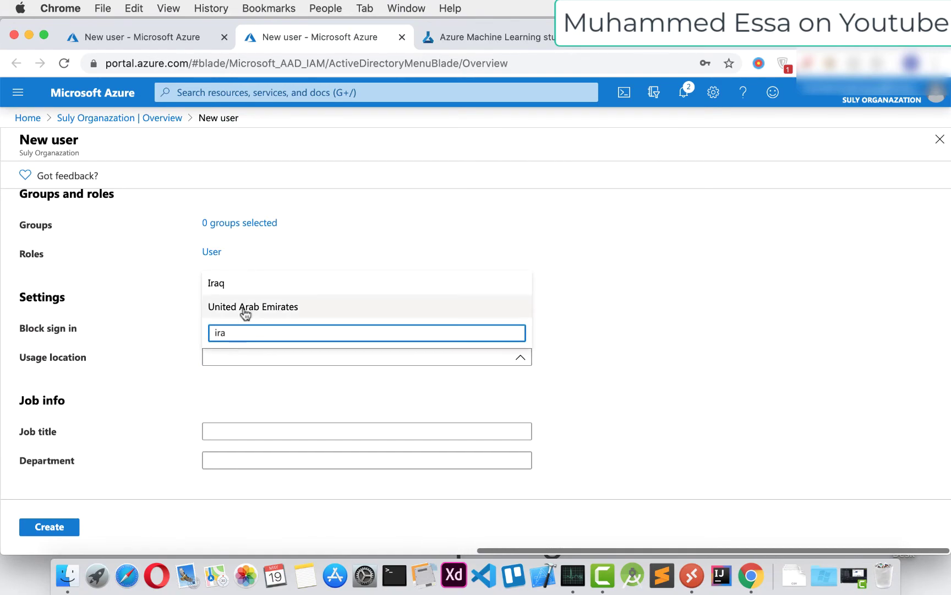
left_click(247, 291)
Enter job title 'Azure Database developer' and department 'HR', then create the user
left_click(286, 429)
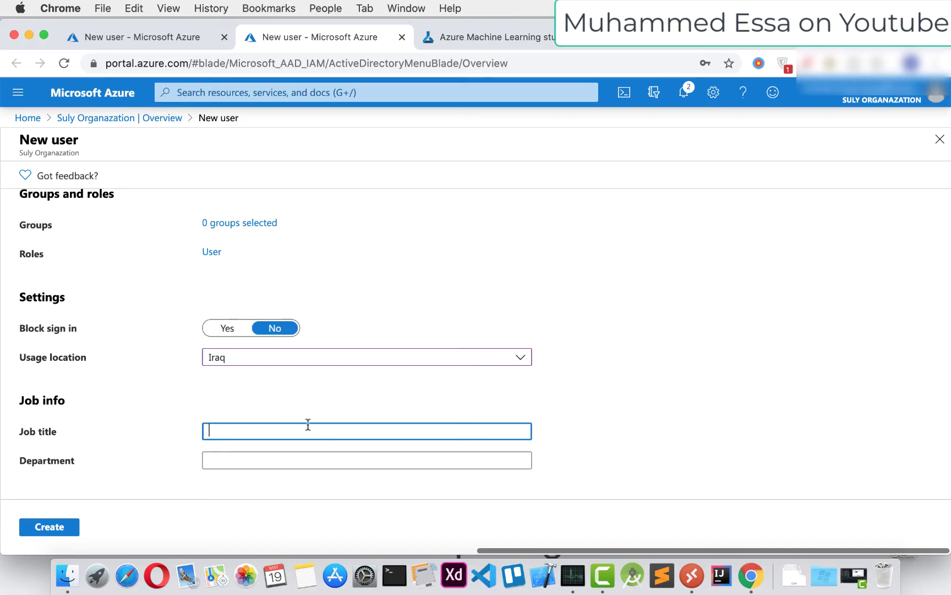
type("Azure ")
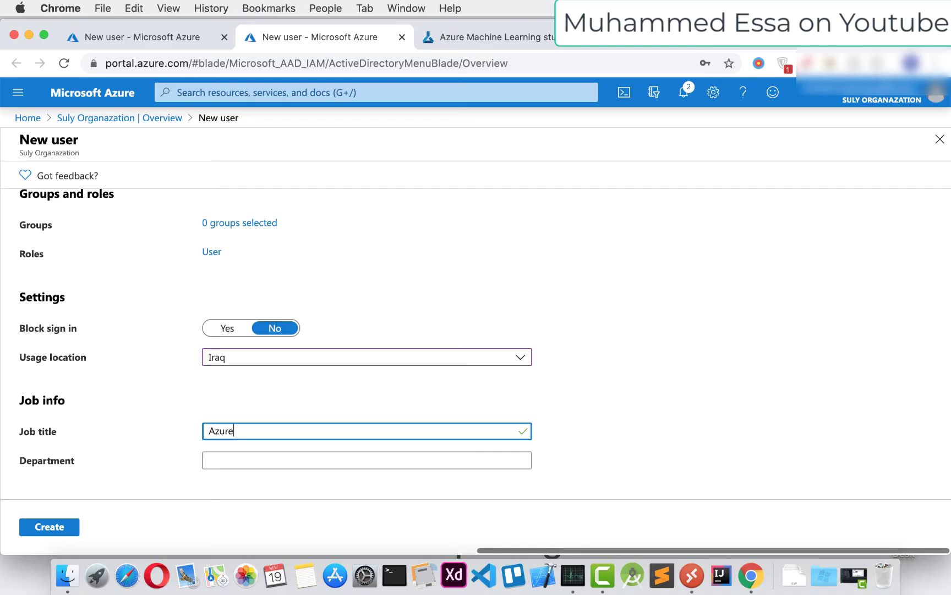
type("Database developer")
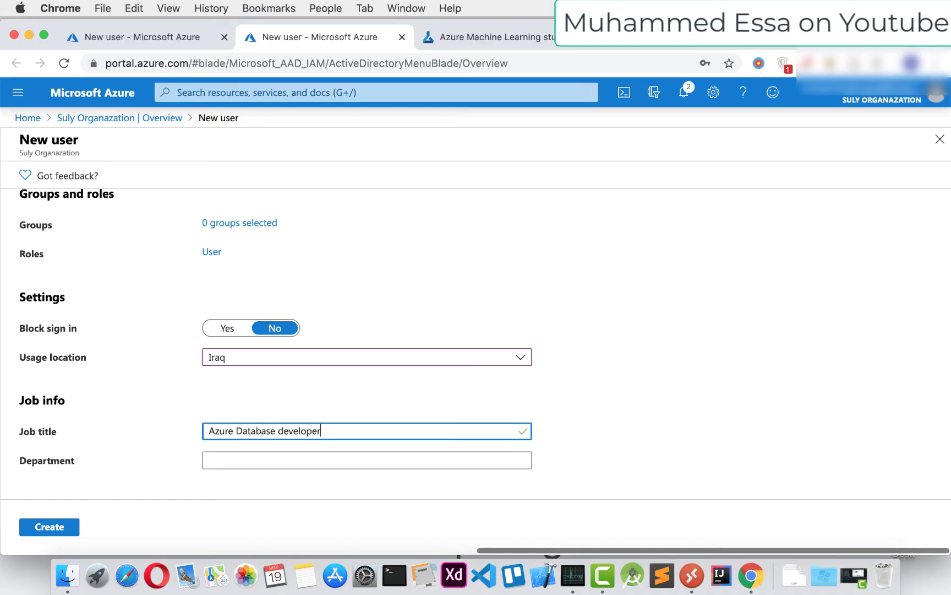
left_click(228, 458)
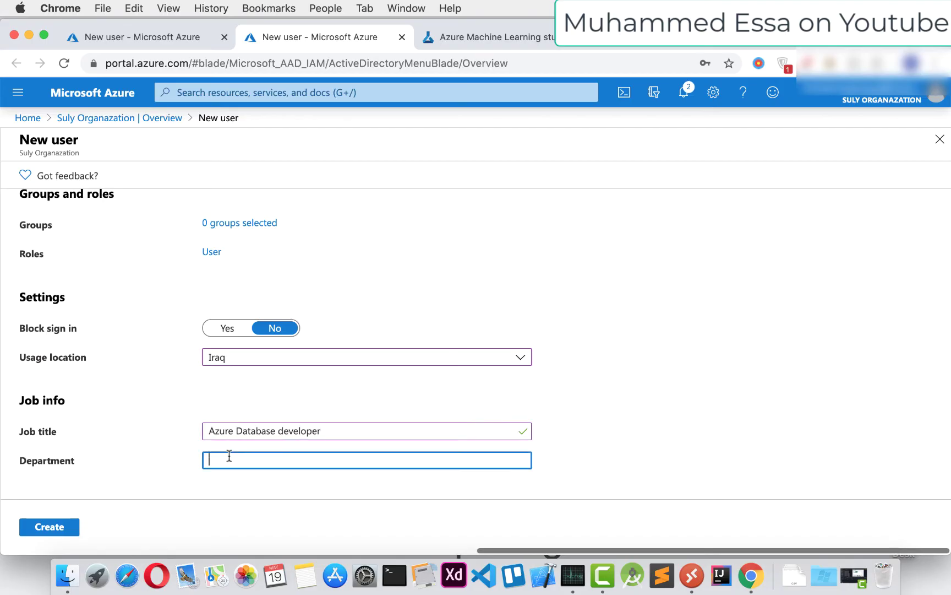
type("HR")
left_click(72, 524)
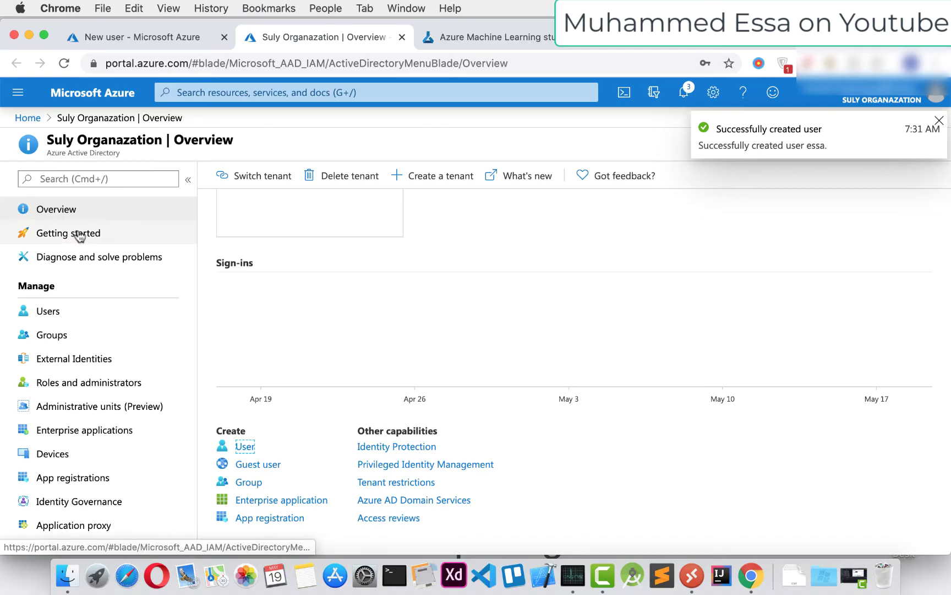
left_click(54, 236)
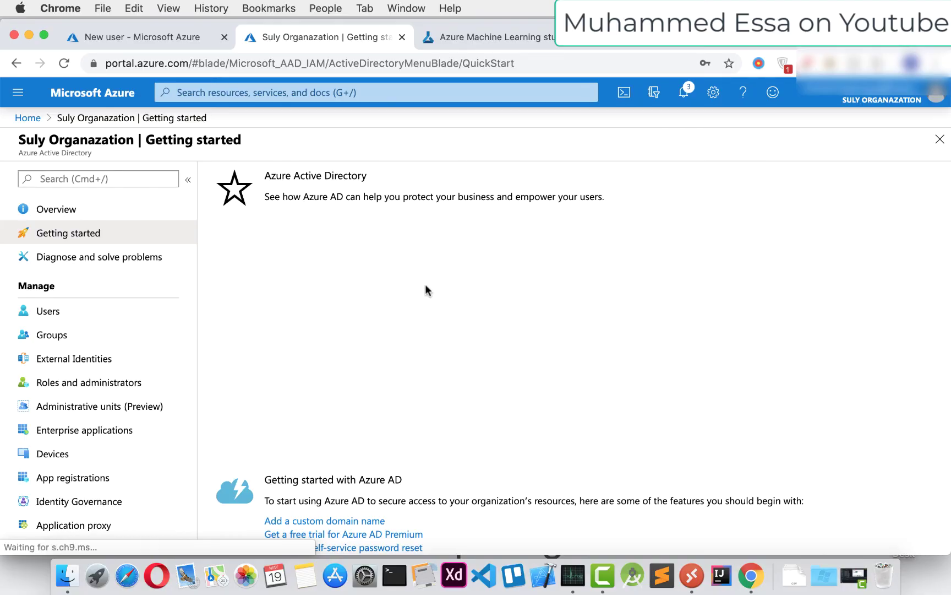
Scroll through the Getting started page, then open the organization's Users list
scroll(425, 292, "down", 4)
scroll(425, 292, "down", 6)
scroll(424, 292, "up", 4)
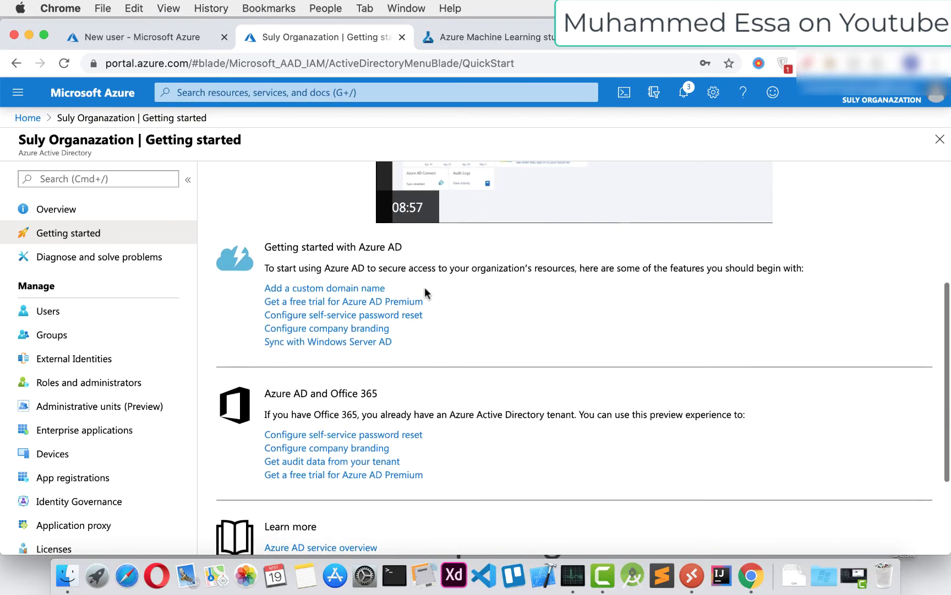
scroll(425, 291, "down", 3)
scroll(426, 290, "up", 7)
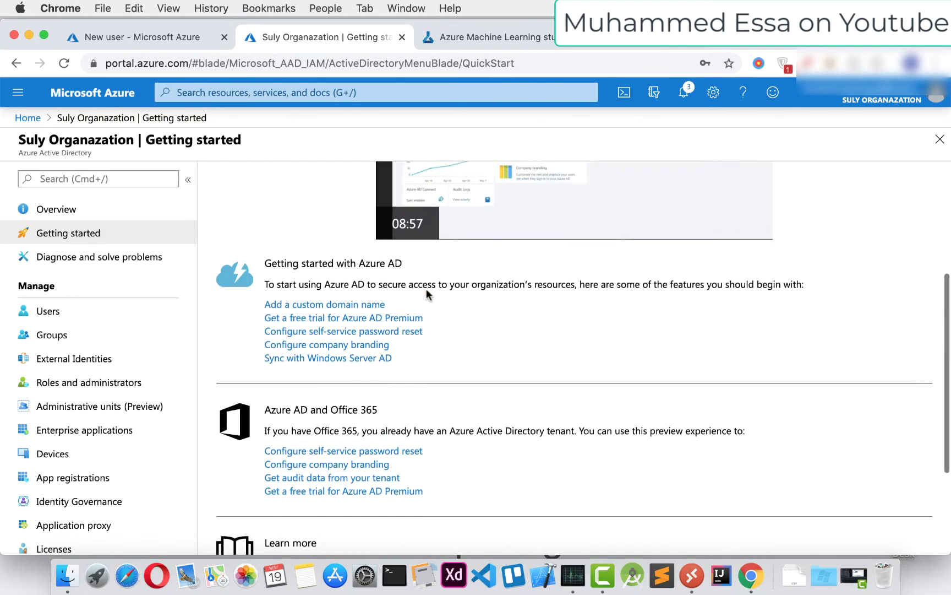
left_click(65, 313)
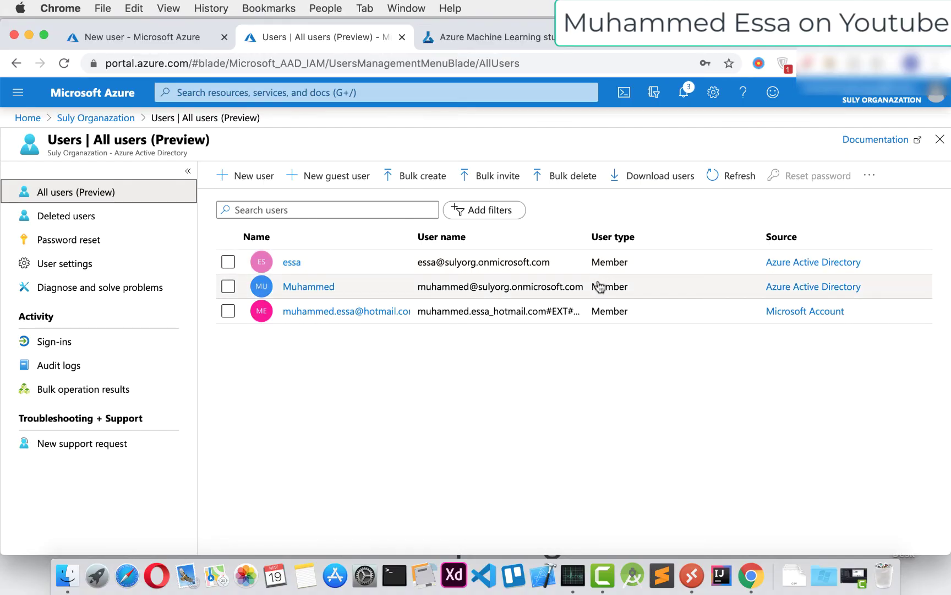
left_click_drag(416, 262, 552, 266)
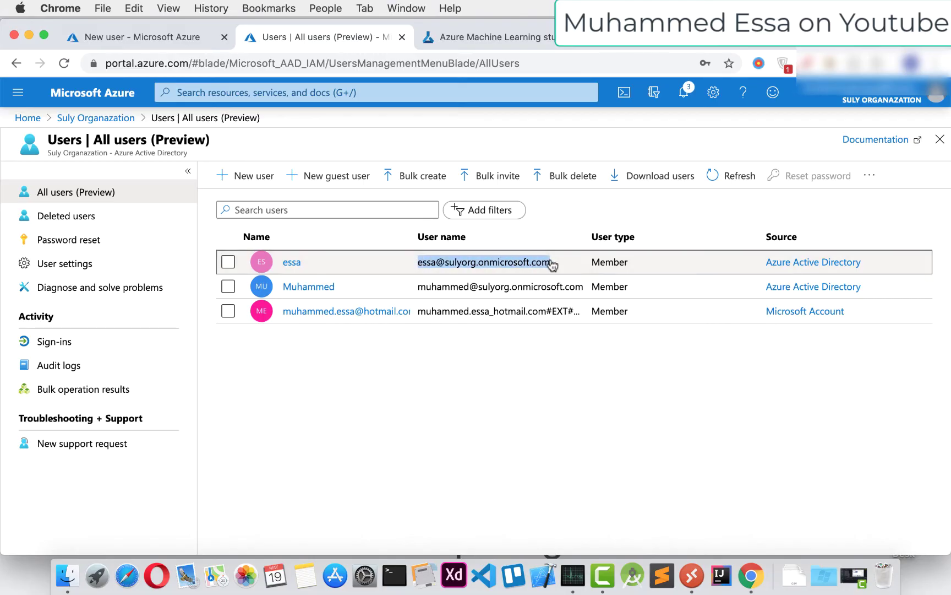
left_click_drag(418, 287, 576, 286)
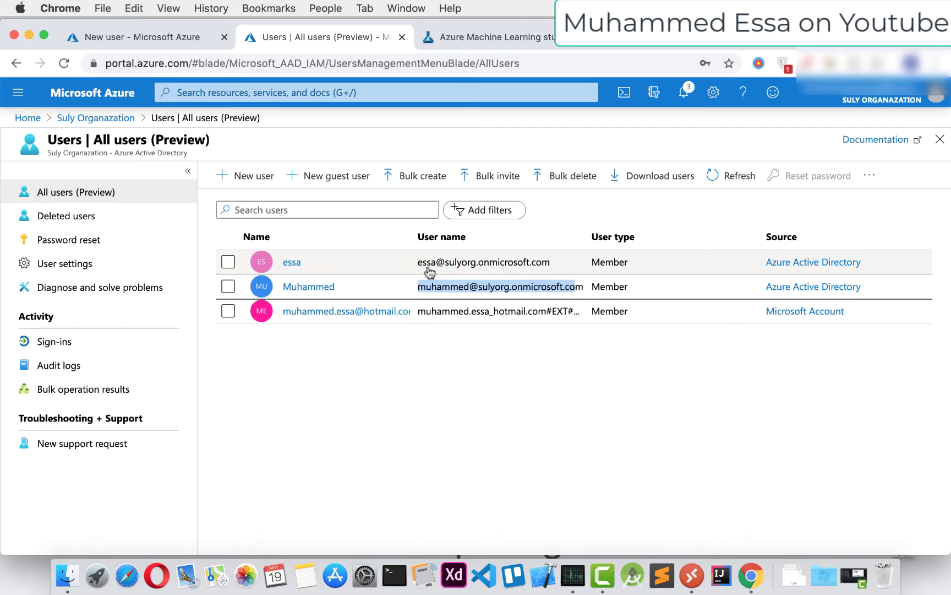
left_click_drag(417, 262, 549, 263)
left_click_drag(417, 286, 584, 291)
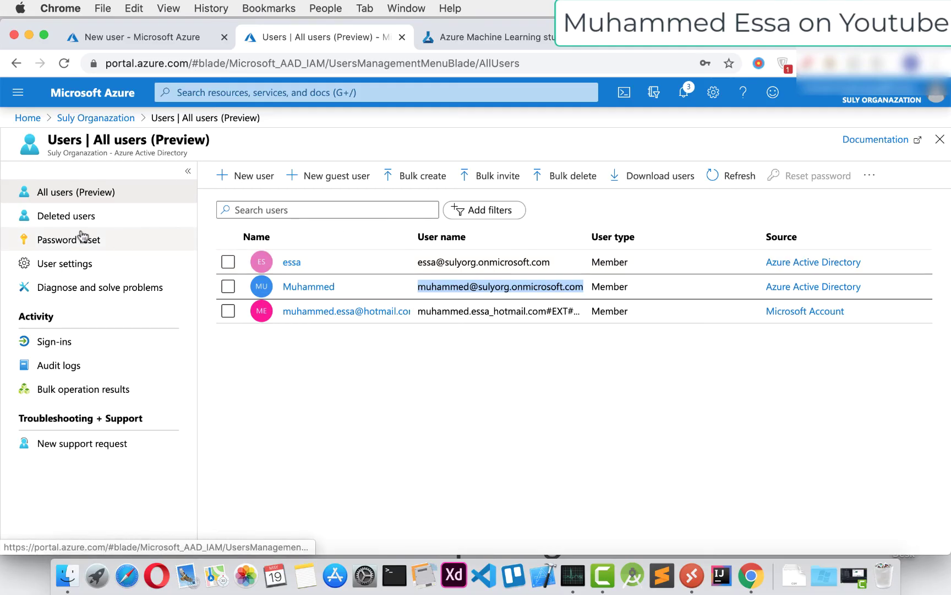
left_click(55, 216)
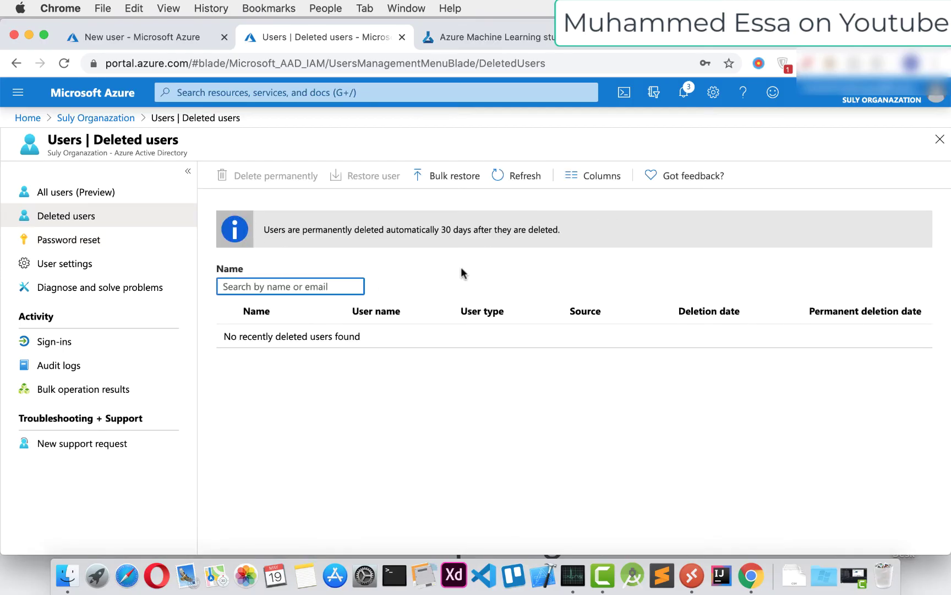
left_click(72, 240)
scroll(419, 248, "down", 5)
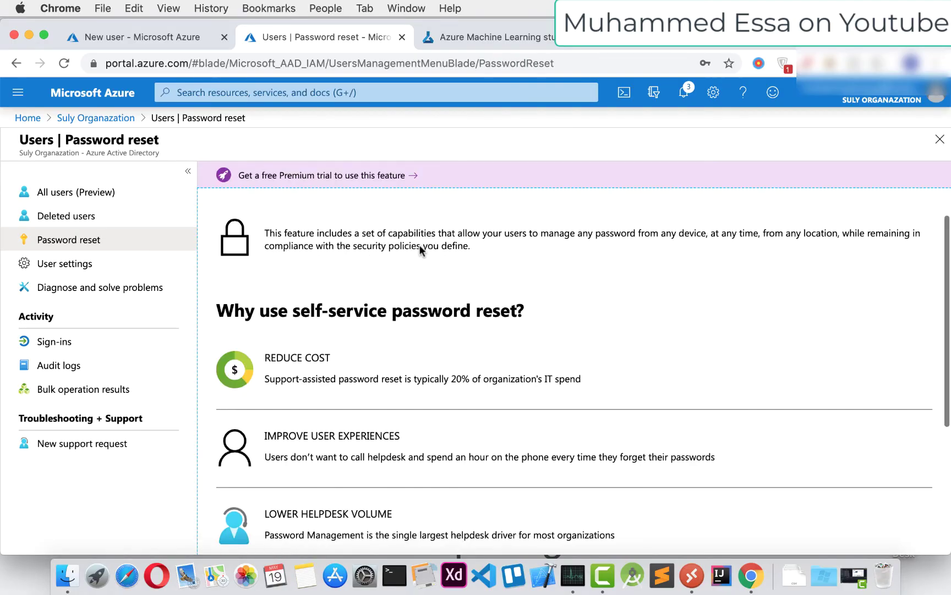
left_click(86, 267)
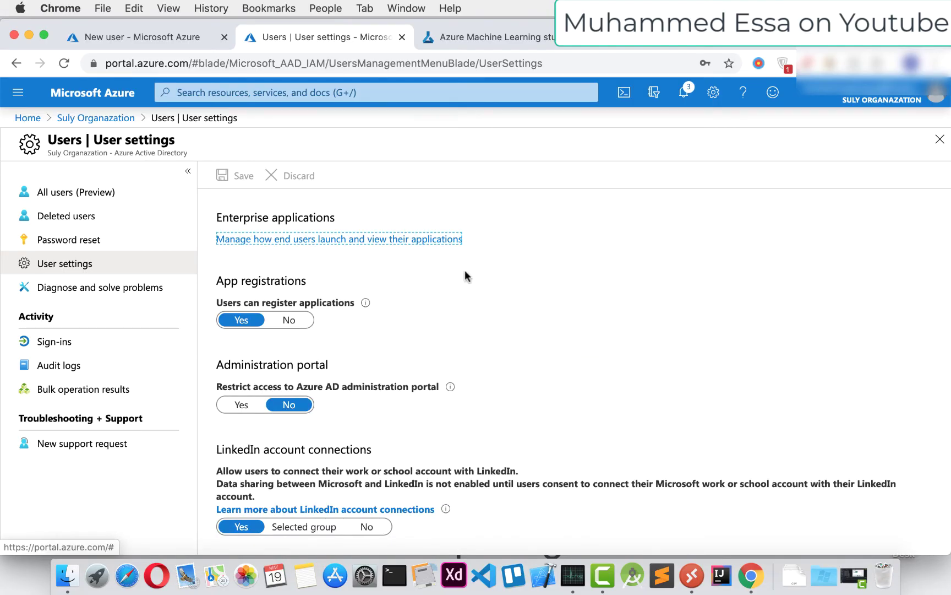
scroll(465, 273, "down", 2)
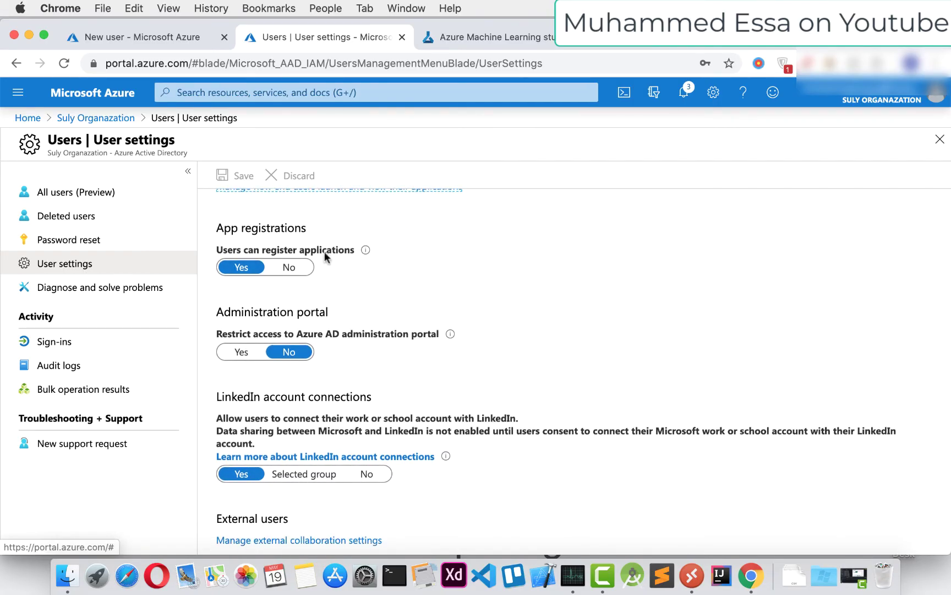
scroll(288, 267, "down", 3)
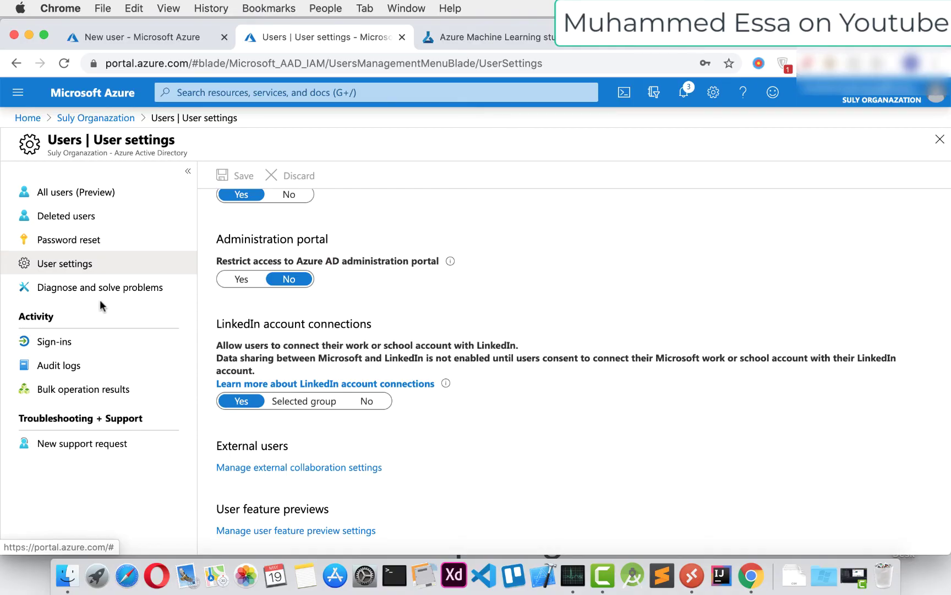
left_click(46, 191)
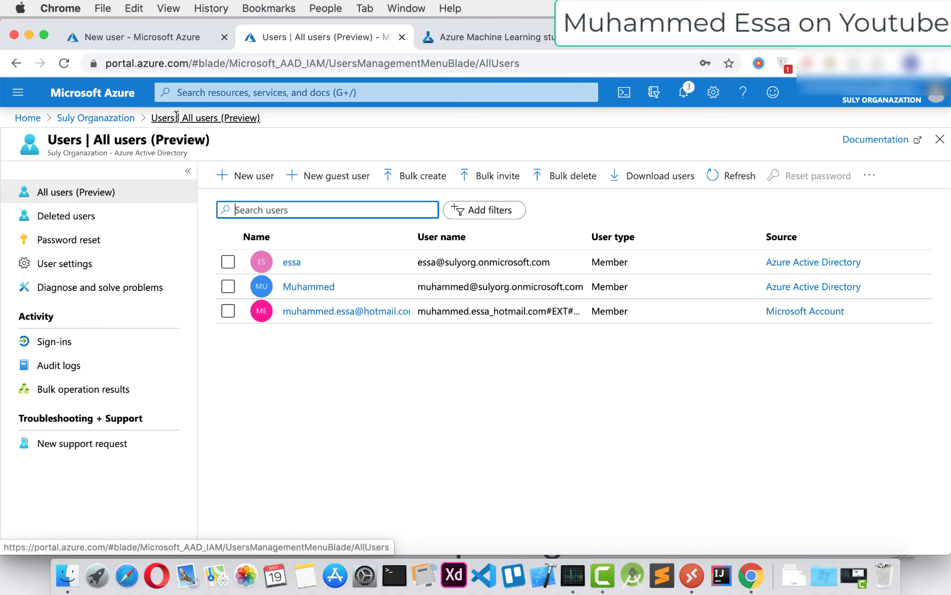
Open the top user's profile and scroll down to the empty Contact info section
left_click(291, 262)
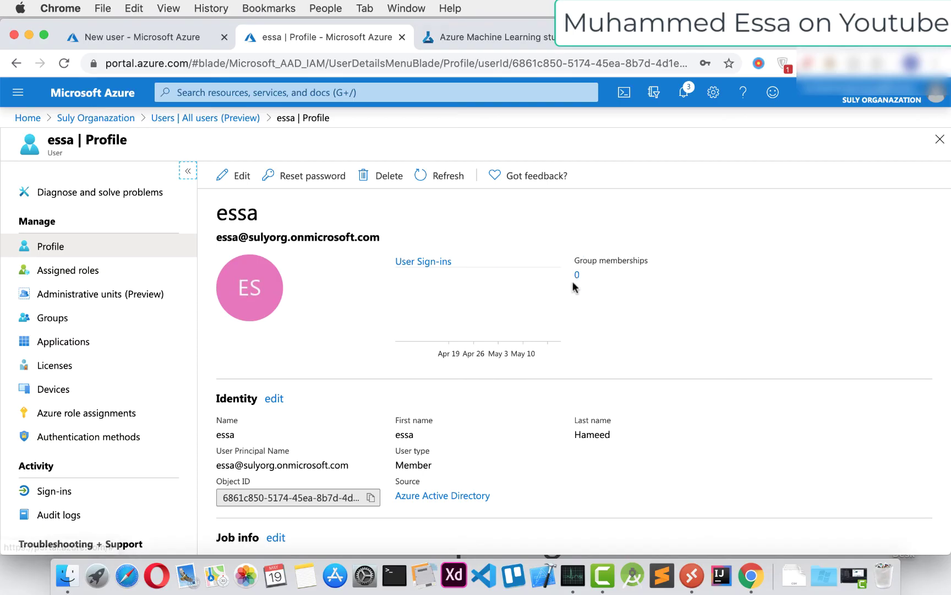
scroll(404, 337, "down", 3)
scroll(404, 337, "down", 1)
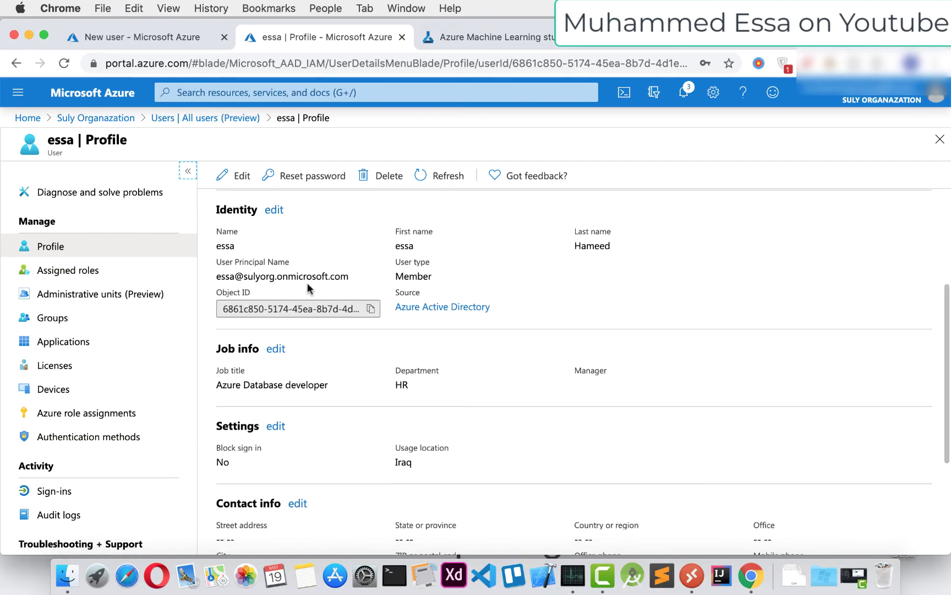
scroll(442, 283, "down", 1)
scroll(442, 284, "down", 2)
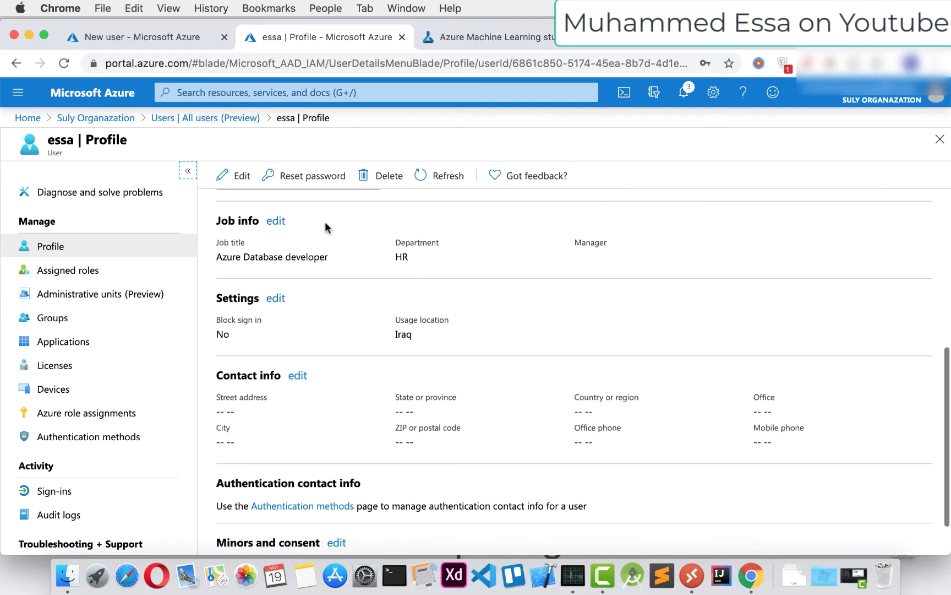
Fill street, state, city and ZIP code from a saved browser address and save
left_click(276, 298)
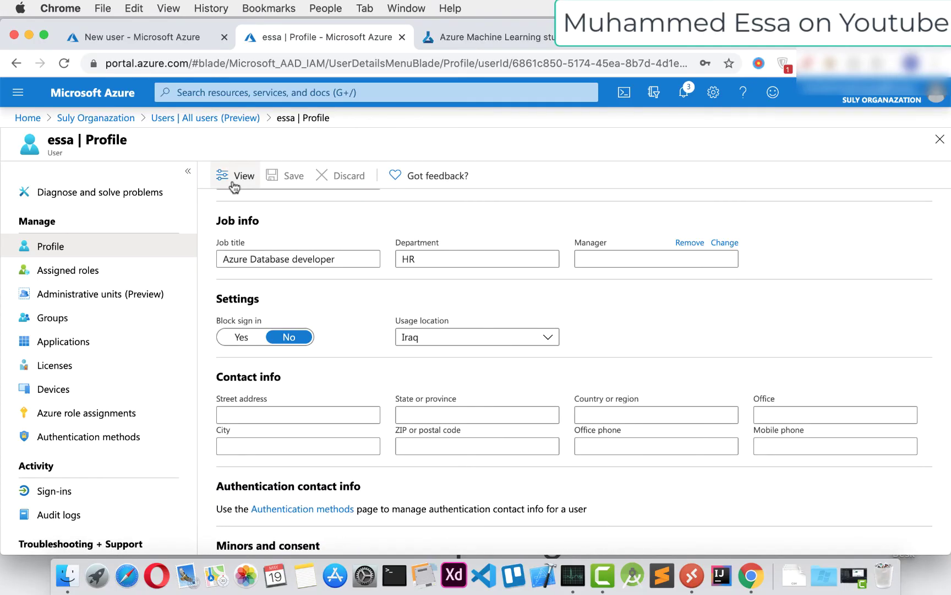
scroll(419, 325, "down", 1)
left_click(418, 358)
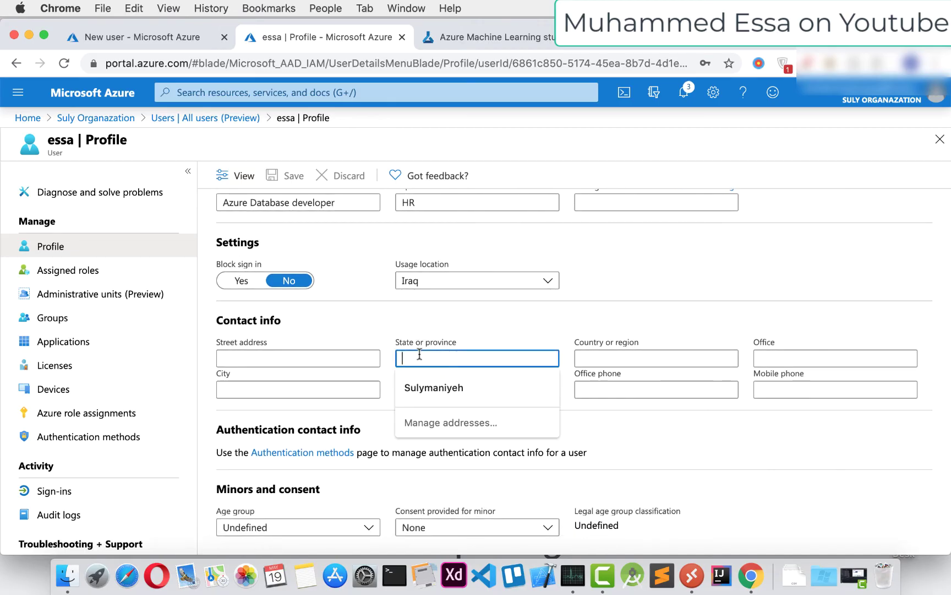
left_click(304, 359)
left_click(300, 386)
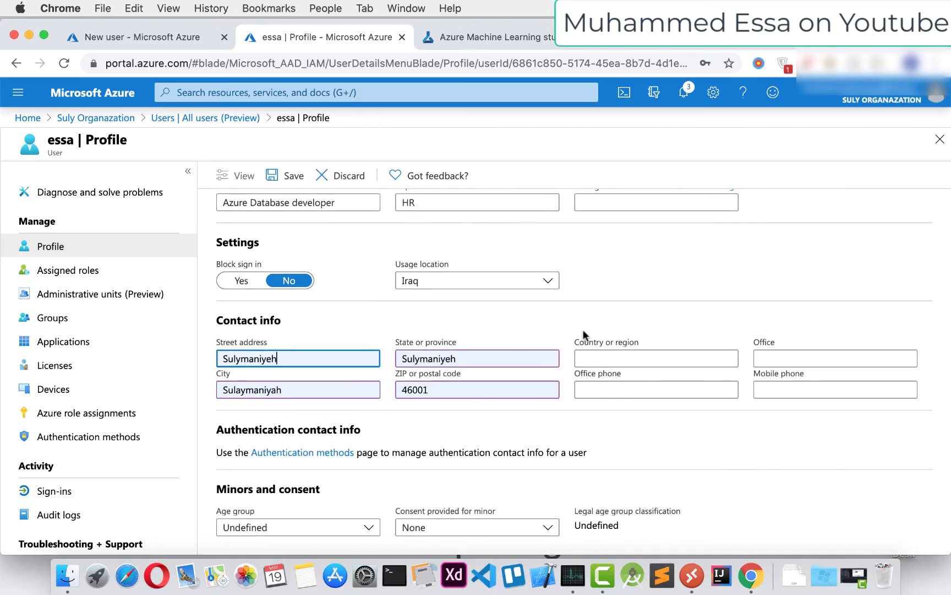
left_click(656, 358)
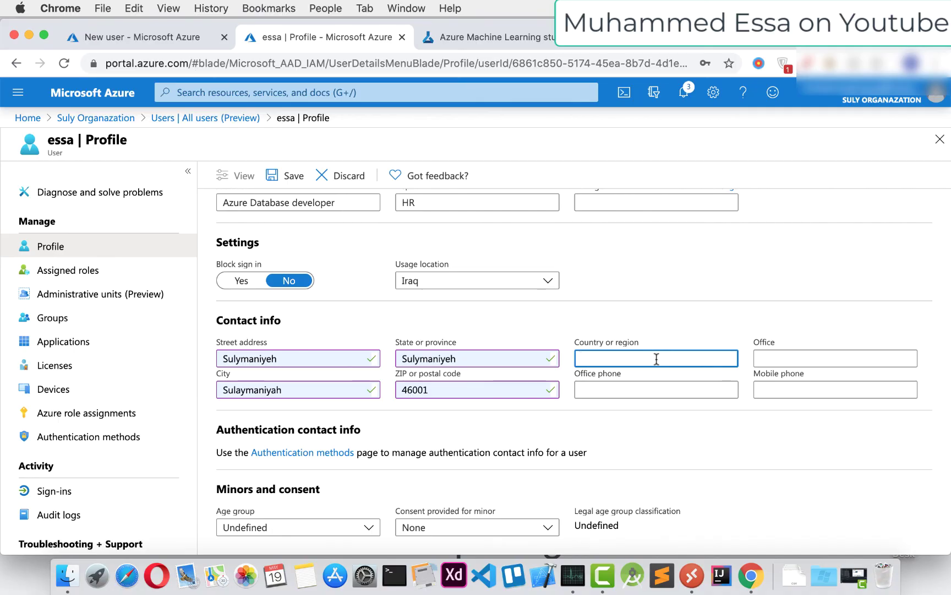
scroll(456, 359, "up", 10)
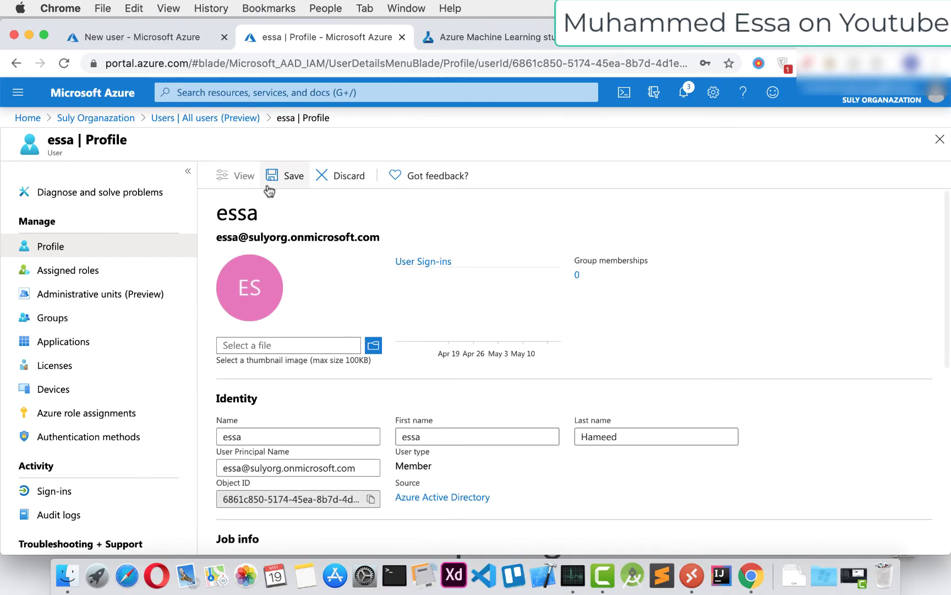
left_click(282, 177)
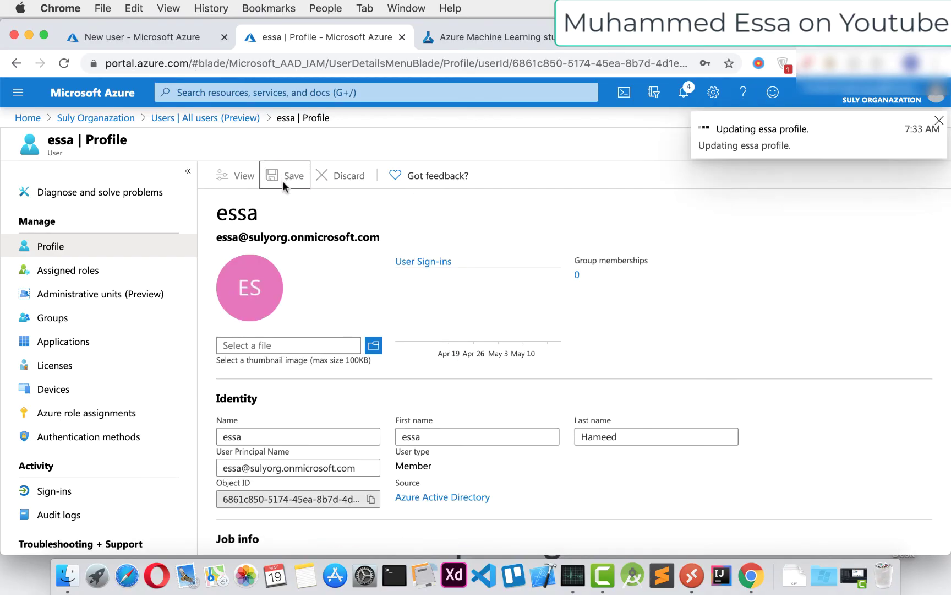
left_click(236, 182)
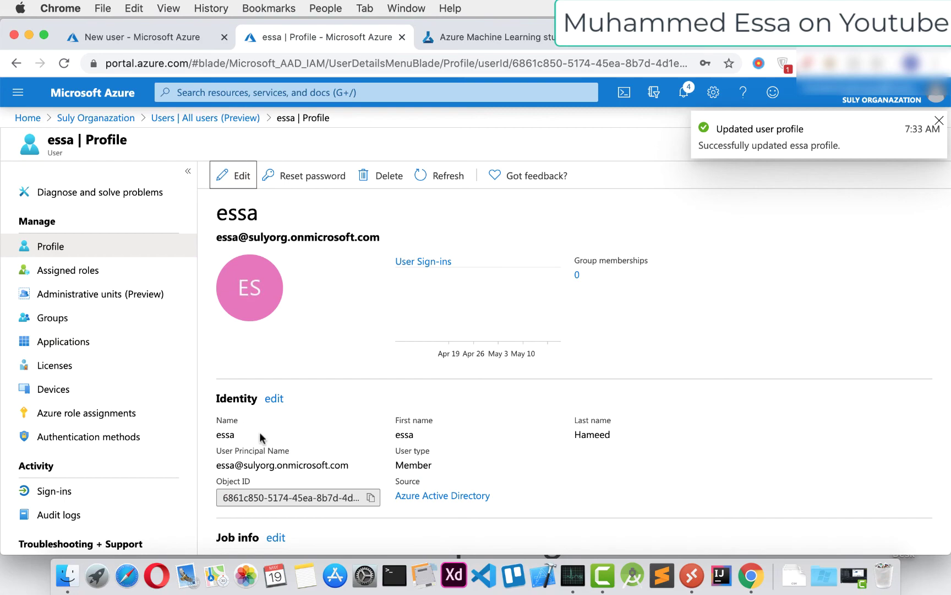
Briefly reopen the profile in edit mode, then leave without further changes
scroll(264, 438, "down", 5)
left_click_drag(270, 388, 357, 397)
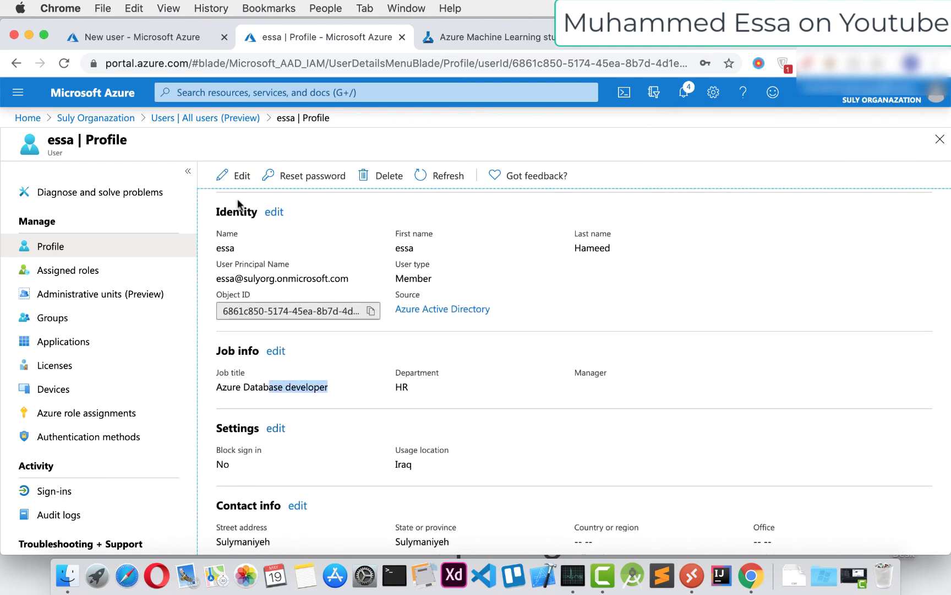
left_click(235, 175)
left_click(278, 390)
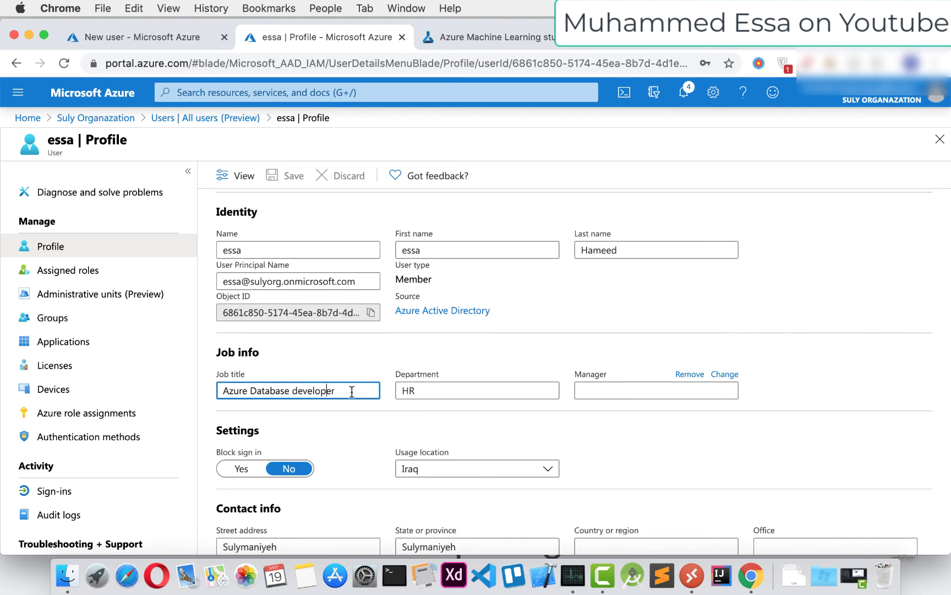
left_click(225, 178)
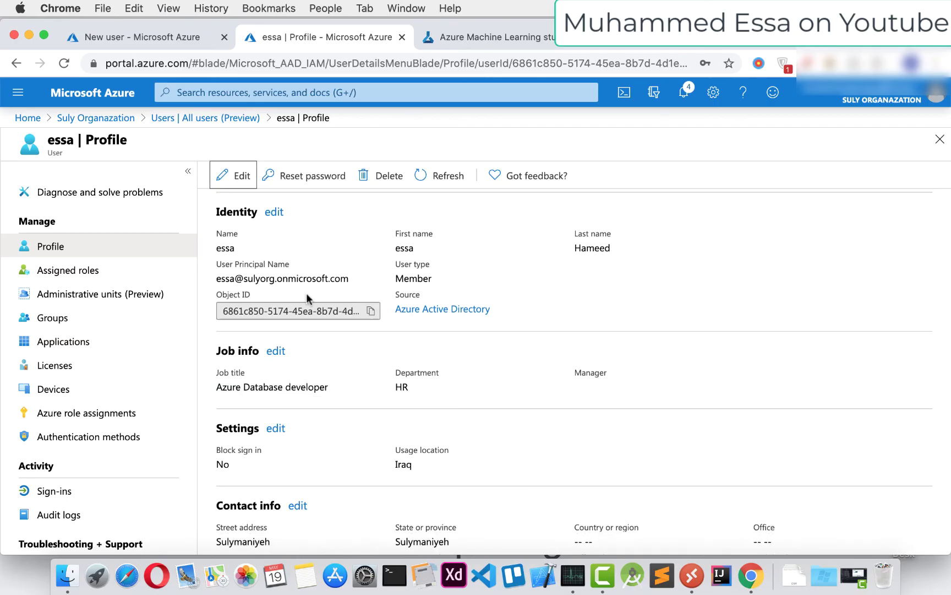
Open and dismiss the user's Reset password panel, then refresh the profile
left_click(313, 185)
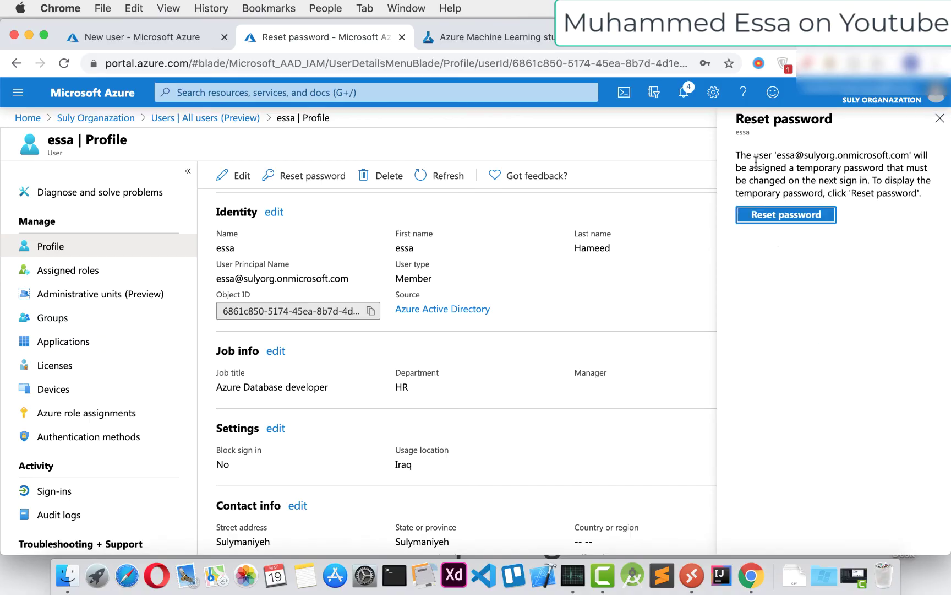
key("Escape")
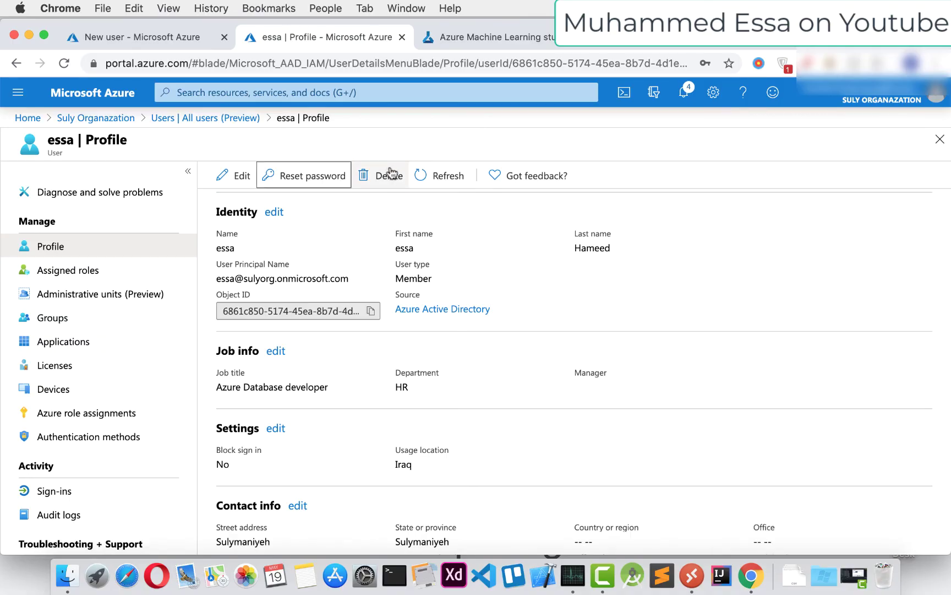
left_click(439, 175)
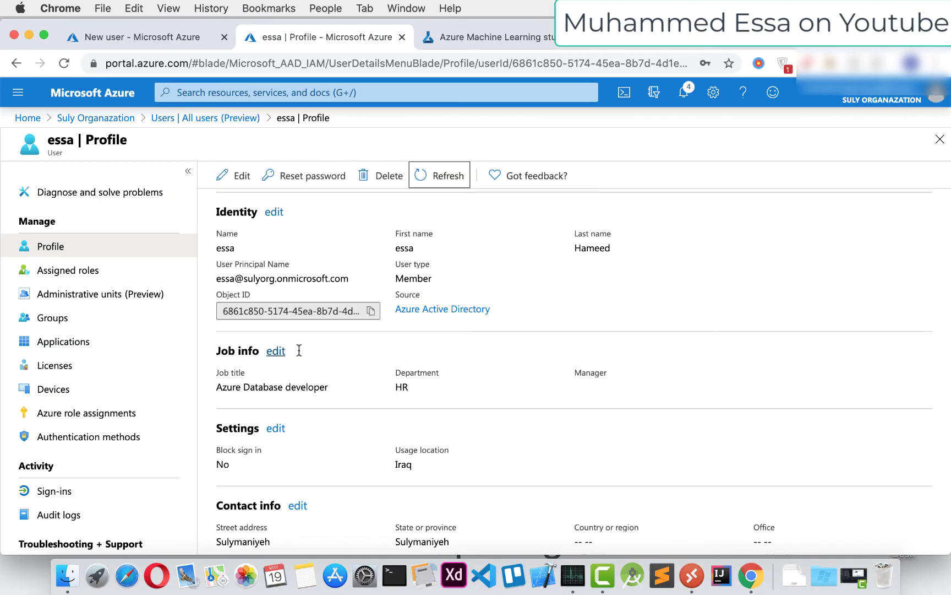
Check the user's assigned roles and the Add assignments role list, then view administrative units
left_click(76, 274)
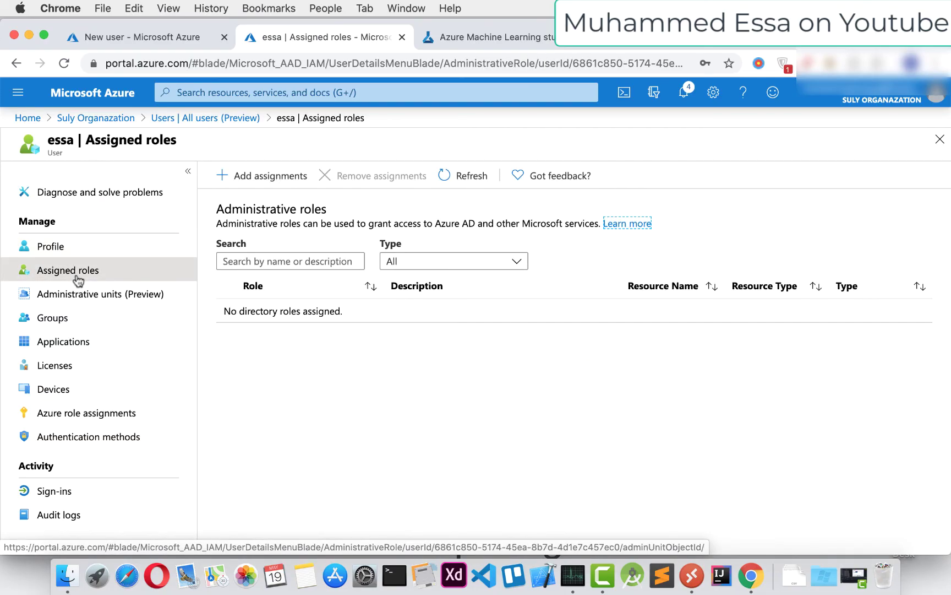
left_click(223, 175)
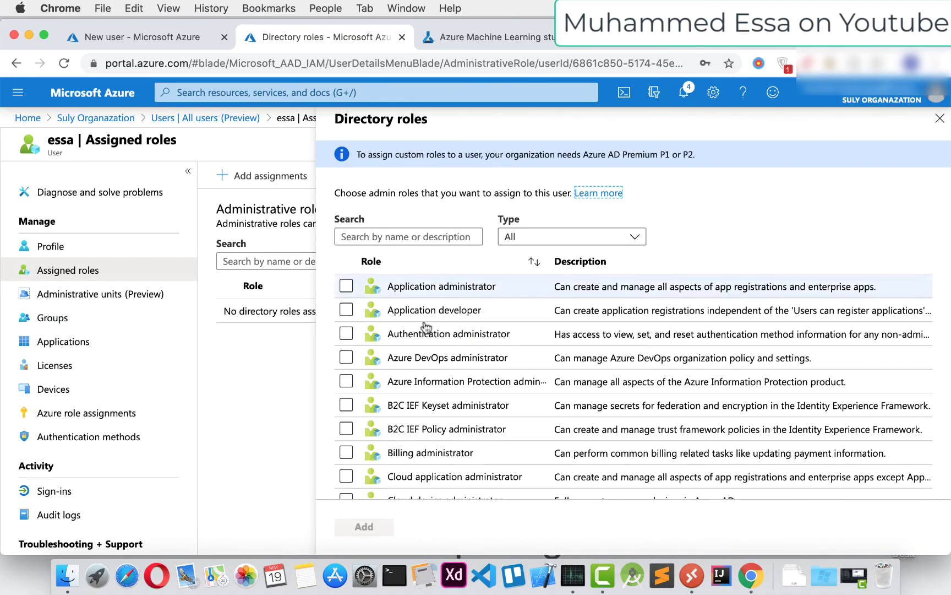
scroll(478, 338, "down", 20)
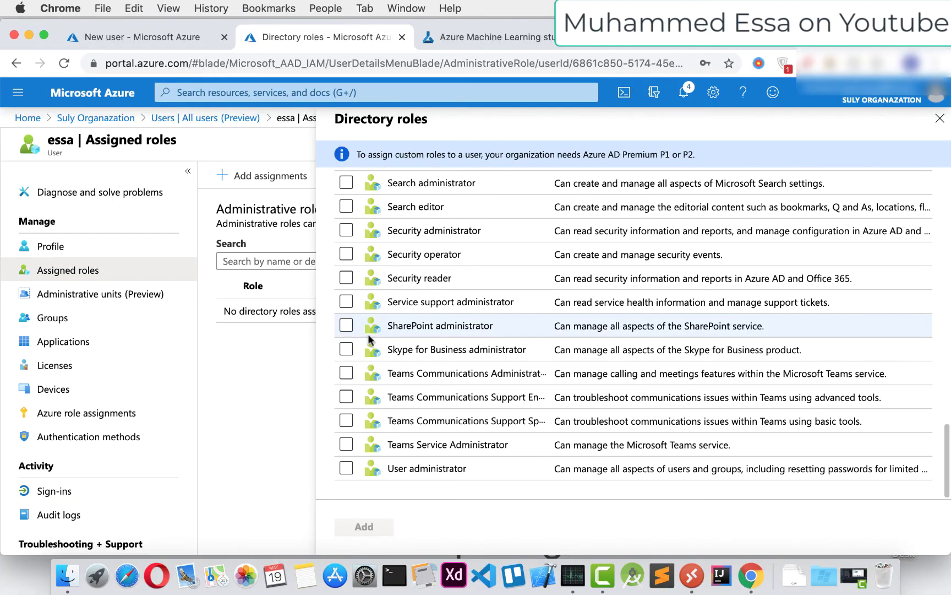
left_click(64, 303)
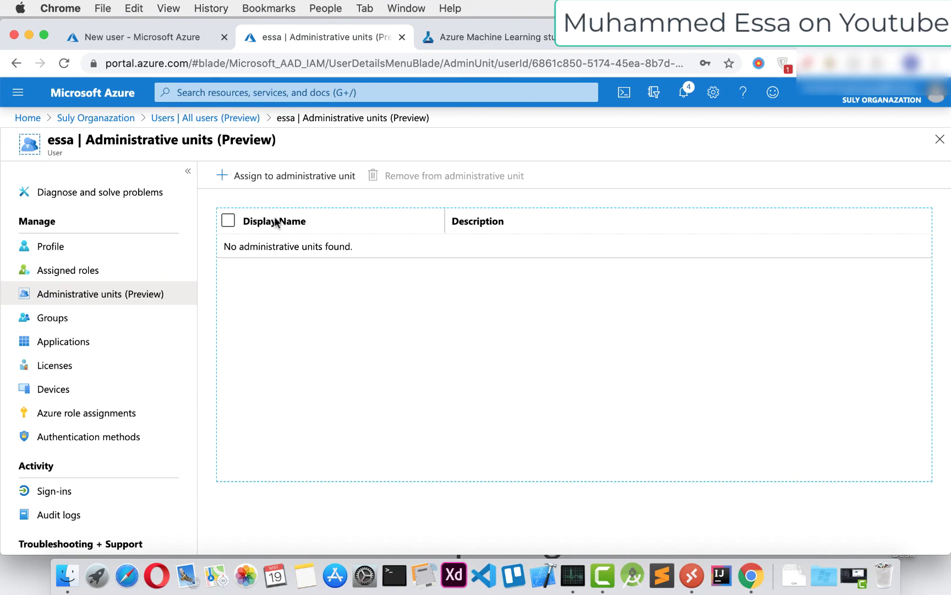
Review the user's group memberships and the Add memberships group selection, closing it unchanged
left_click(66, 318)
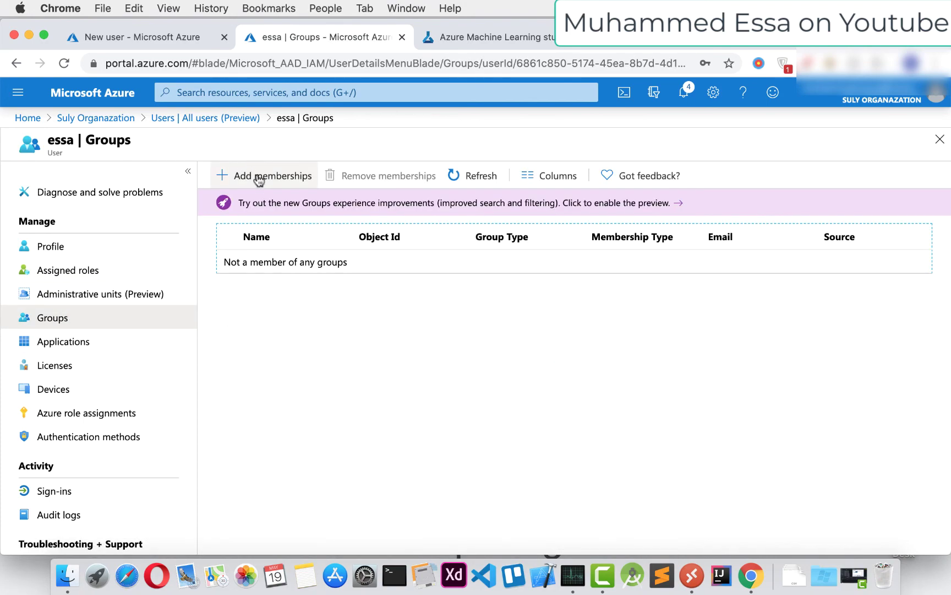
left_click(257, 177)
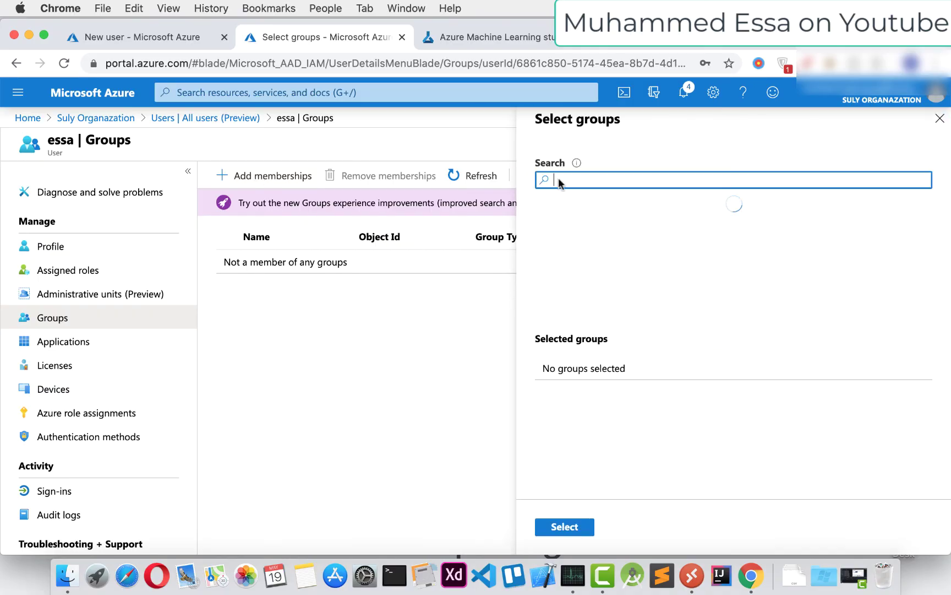
left_click(940, 119)
Check the user's applications, licenses and devices, all showing none
left_click(55, 346)
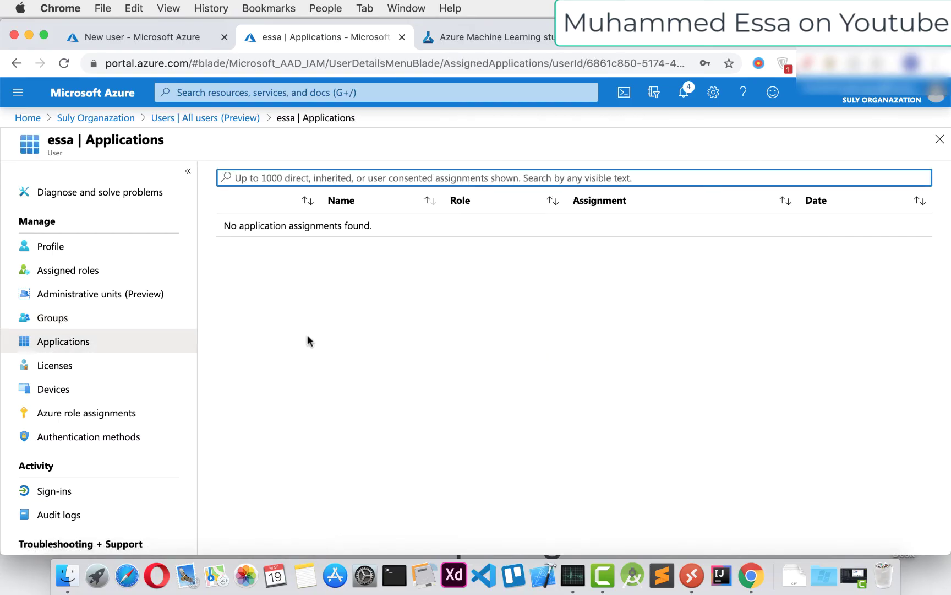
left_click(65, 366)
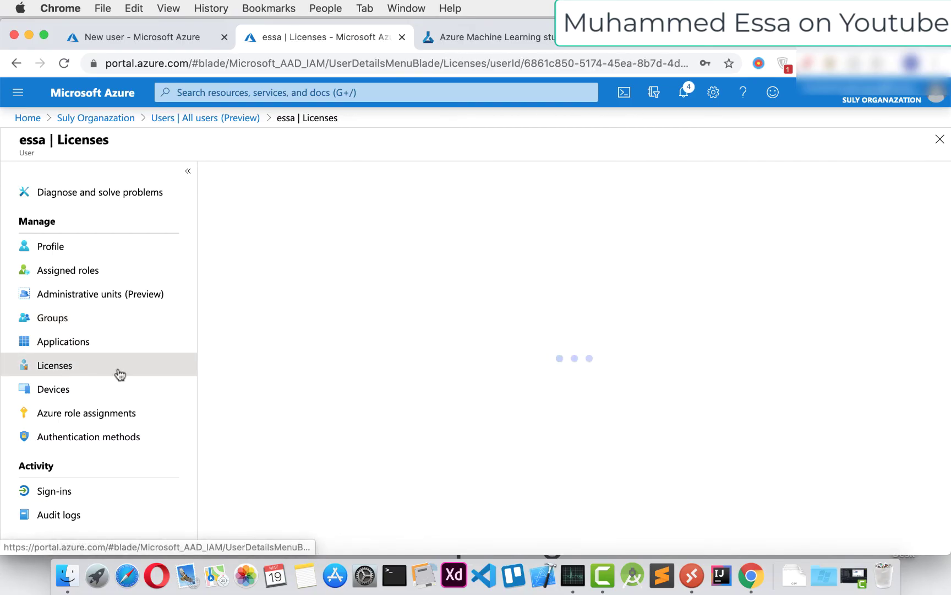
left_click(65, 398)
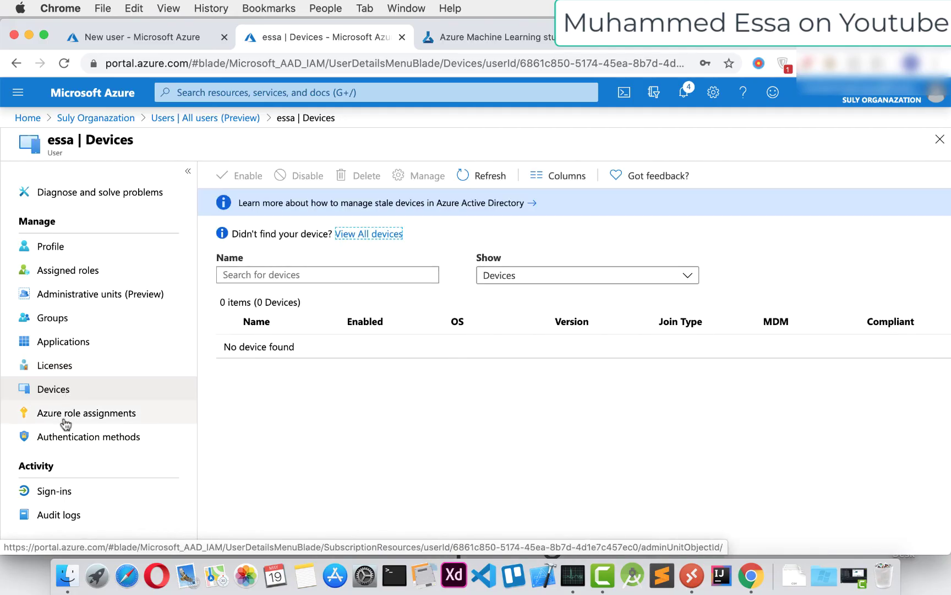
scroll(65, 422, "down", 2)
scroll(64, 421, "up", 2)
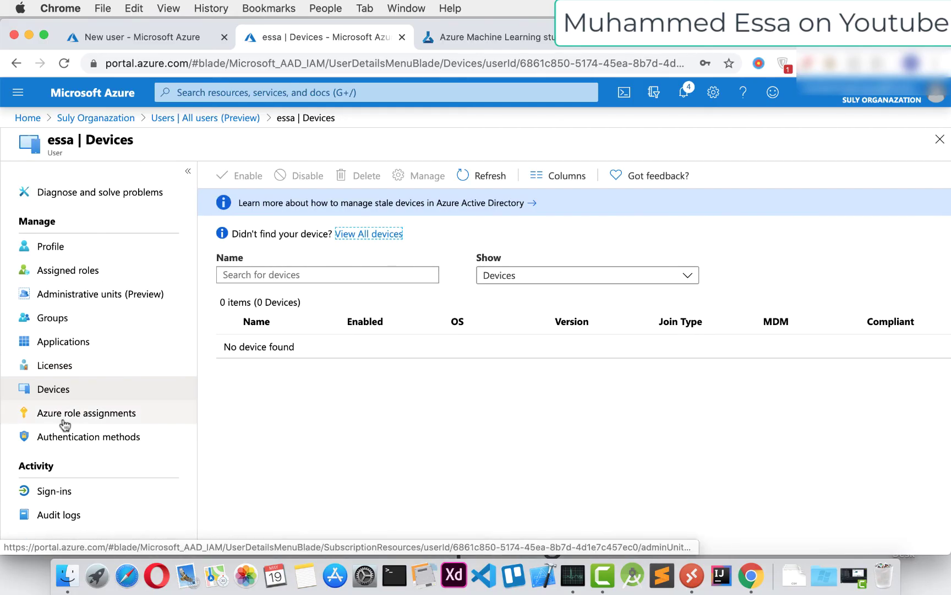